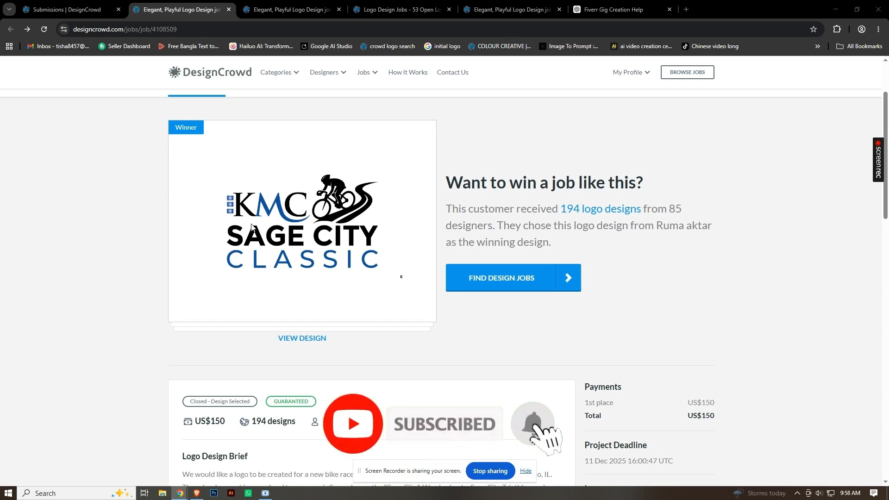
# Review the Sage City Classic logo job's winning design, first-place payment and design brief.
pyautogui.scroll(-1, 253, 227)
pyautogui.scroll(-2, 306, 215)
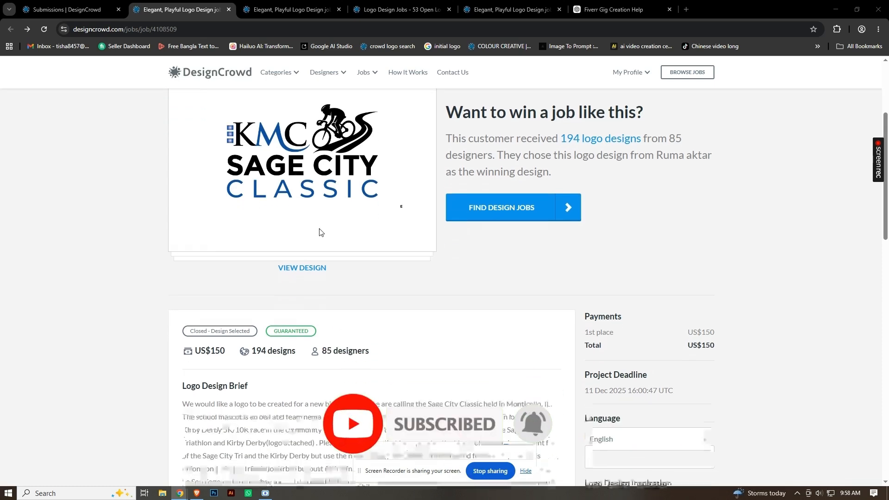
pyautogui.moveTo(702, 265); pyautogui.dragTo(715, 265)
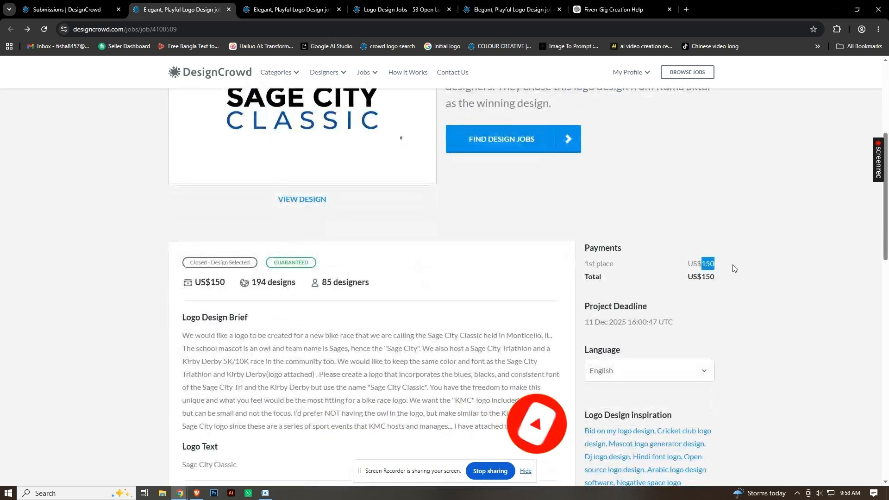
pyautogui.click(717, 268)
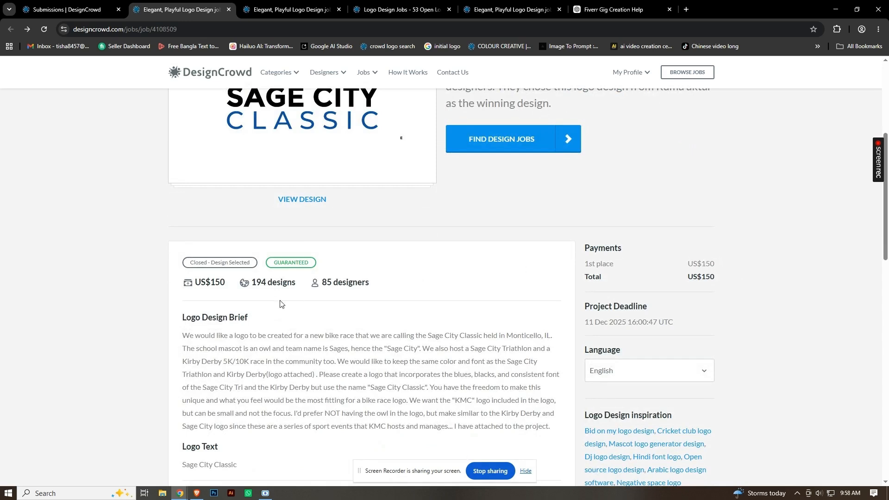
pyautogui.scroll(-1, 215, 332)
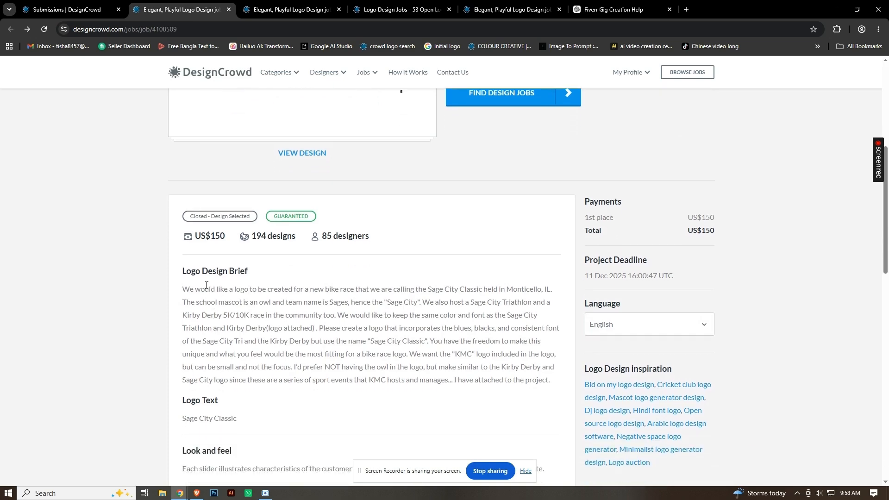
pyautogui.scroll(-2, 206, 285)
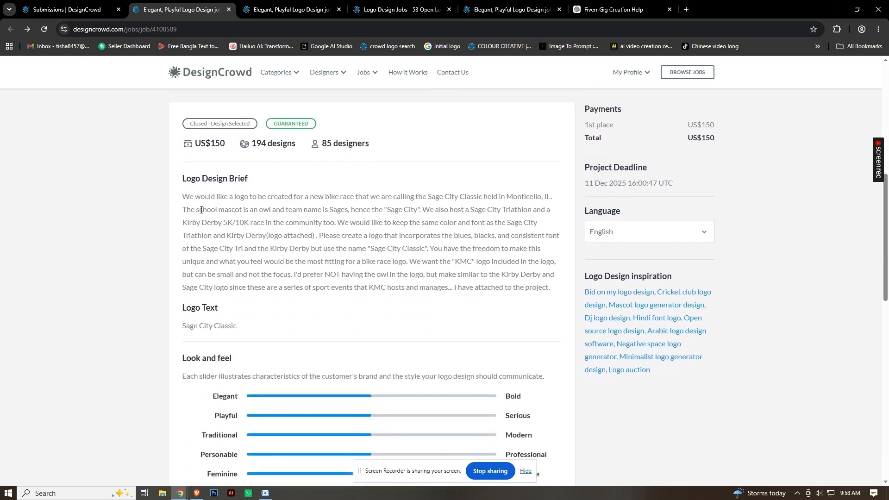
pyautogui.scroll(8, 237, 209)
pyautogui.scroll(-3, 492, 140)
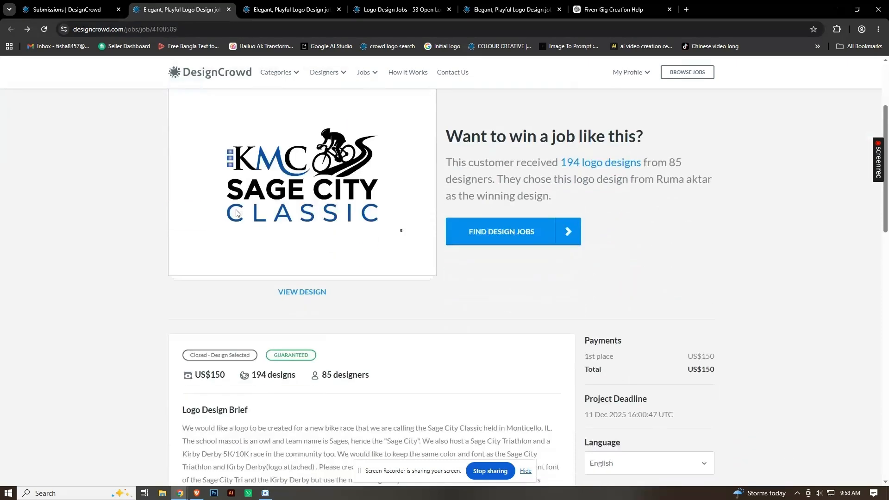
# Open the job's submitted logo designs in a separate tab and look through the entries.
pyautogui.middleClick(576, 163)
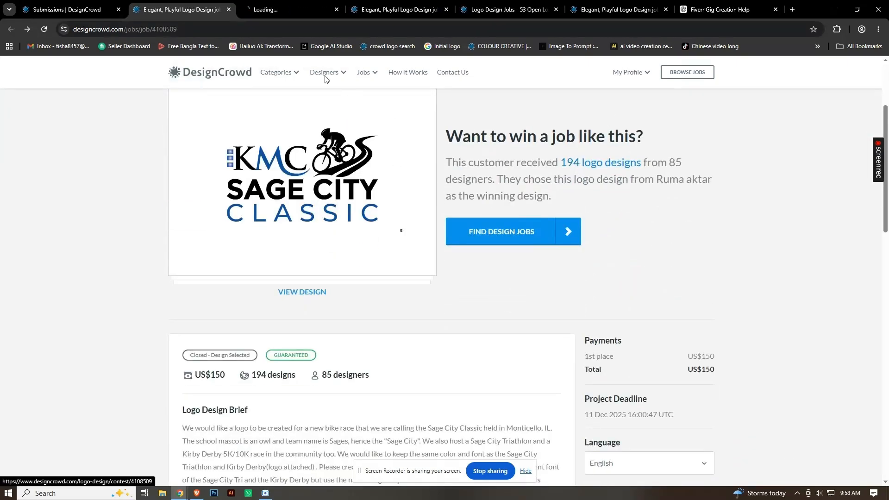
pyautogui.click(267, 4)
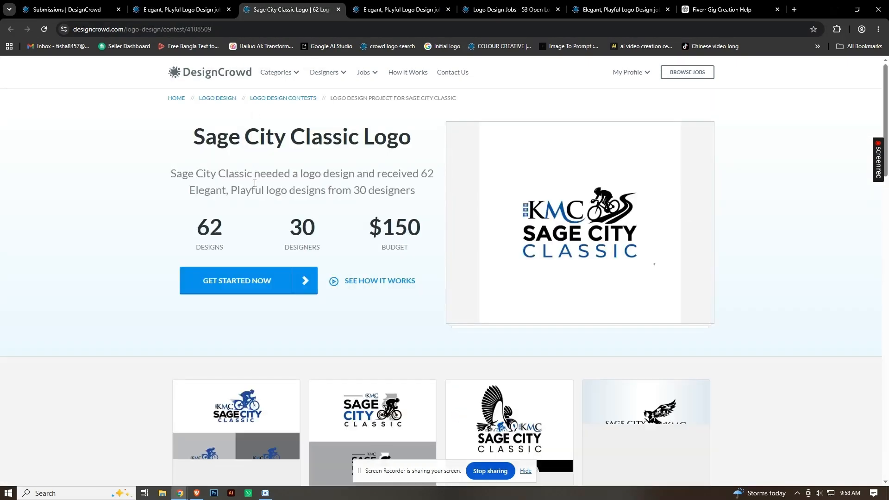
pyautogui.scroll(-6, 255, 186)
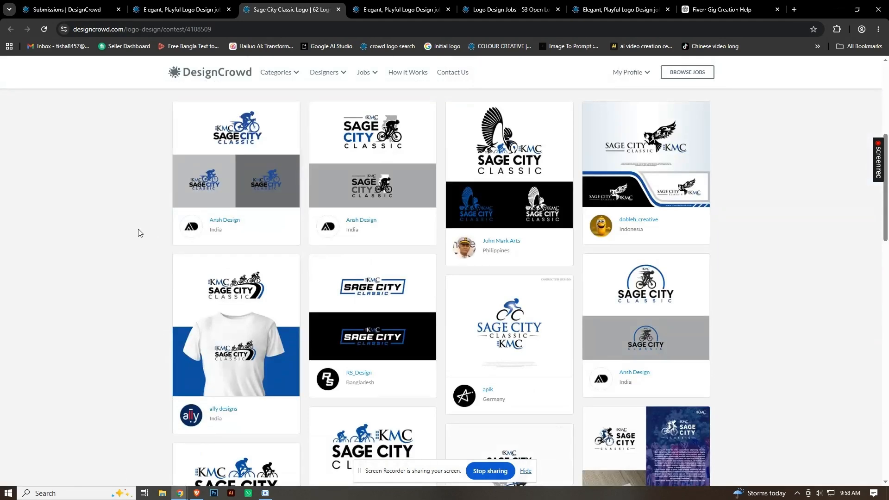
pyautogui.scroll(-4, 143, 231)
pyautogui.scroll(10, 143, 230)
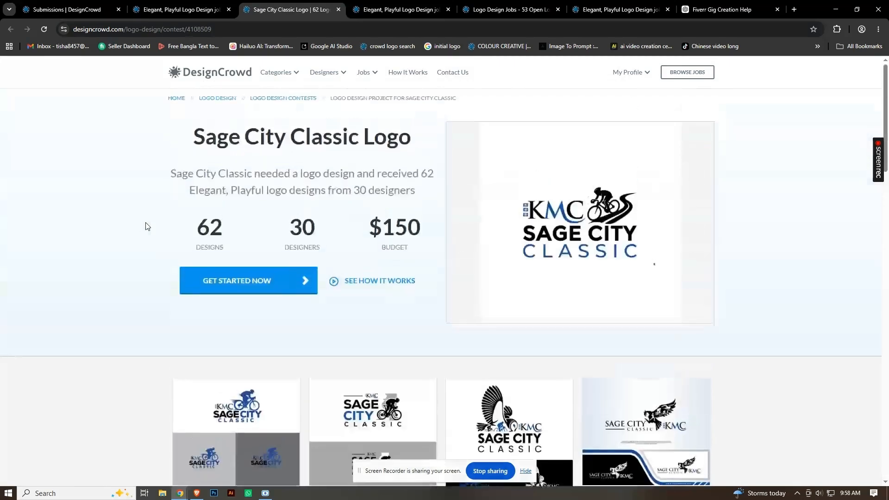
# Return to the Sage City Classic job page and examine its brief, look-and-feel sliders and attached files list.
pyautogui.click(171, 6)
pyautogui.scroll(4, 326, 243)
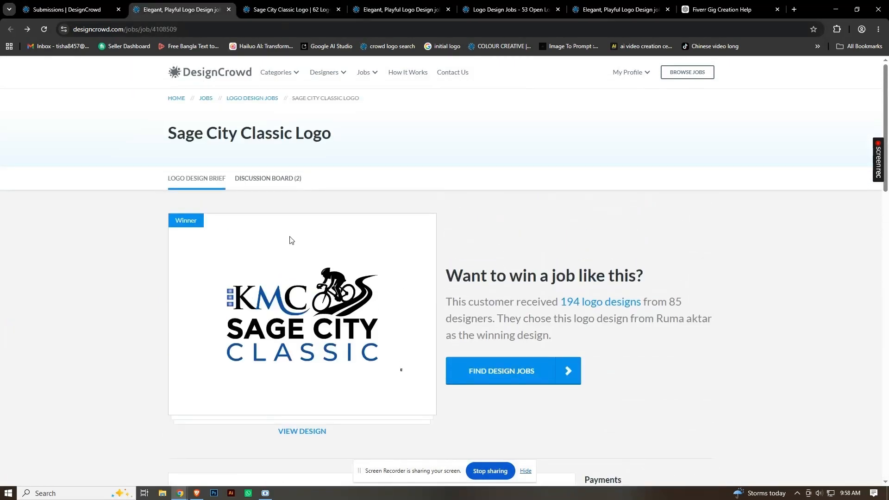
pyautogui.scroll(-8, 291, 240)
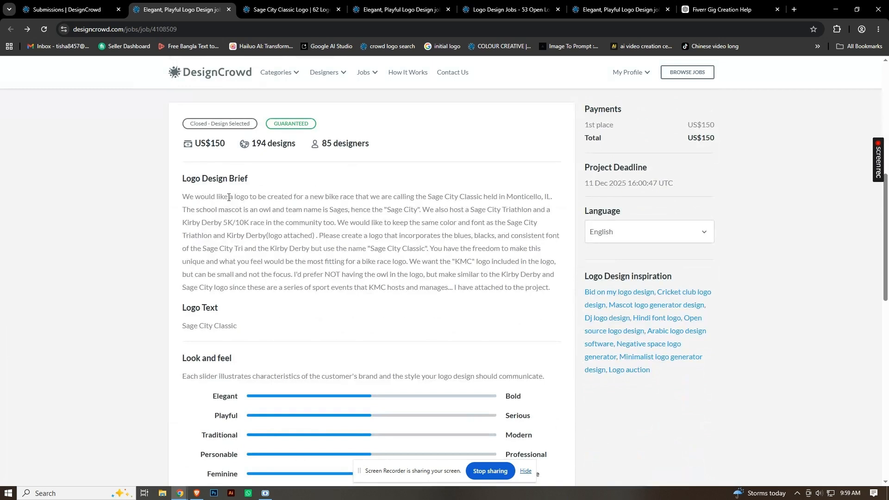
pyautogui.moveTo(182, 180); pyautogui.dragTo(261, 179)
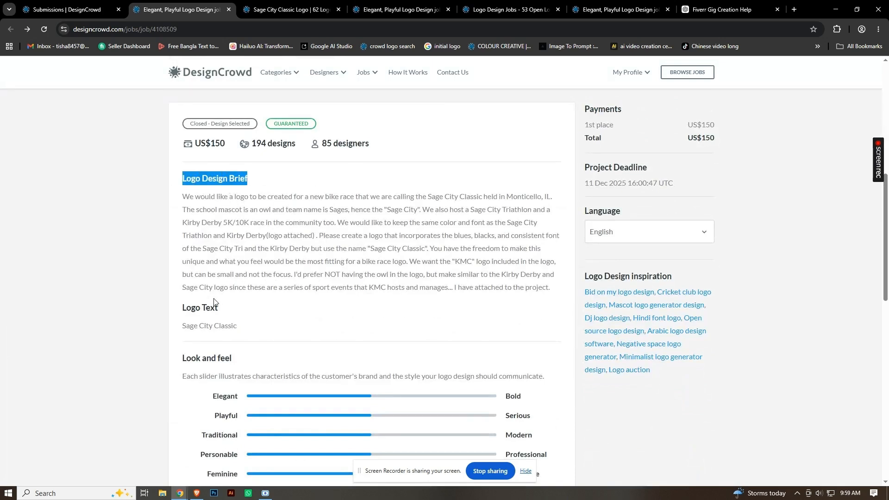
pyautogui.click(338, 244)
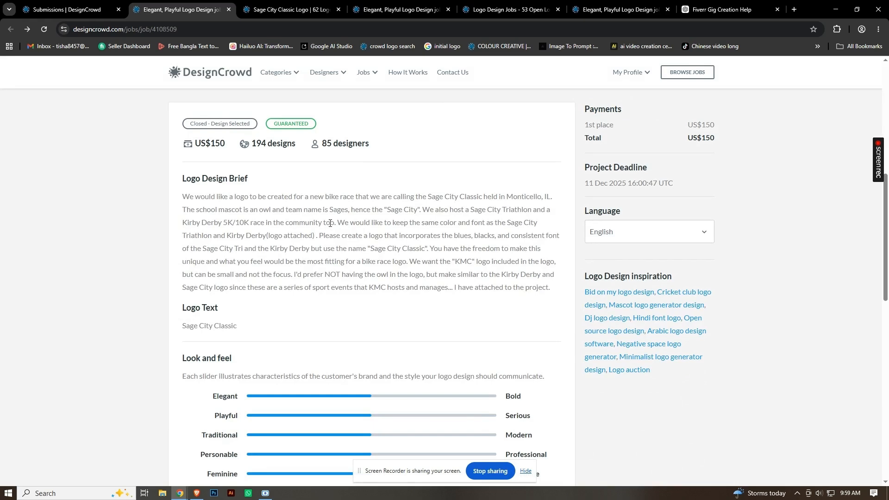
pyautogui.scroll(-5, 330, 222)
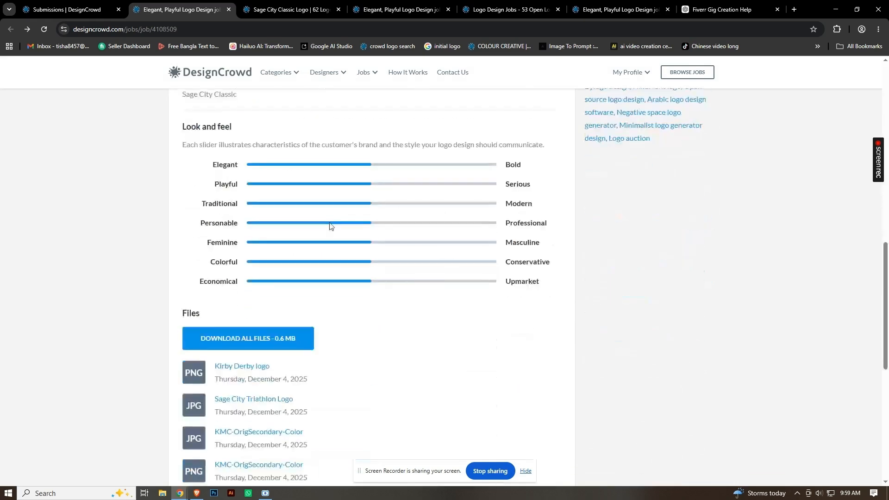
pyautogui.click(526, 472)
pyautogui.scroll(-3, 404, 256)
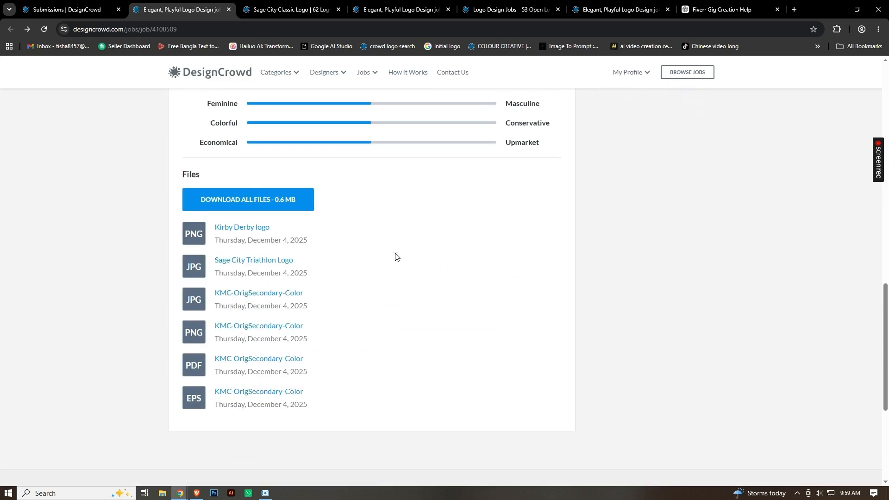
pyautogui.scroll(-3, 394, 256)
pyautogui.scroll(5, 394, 256)
pyautogui.scroll(15, 396, 255)
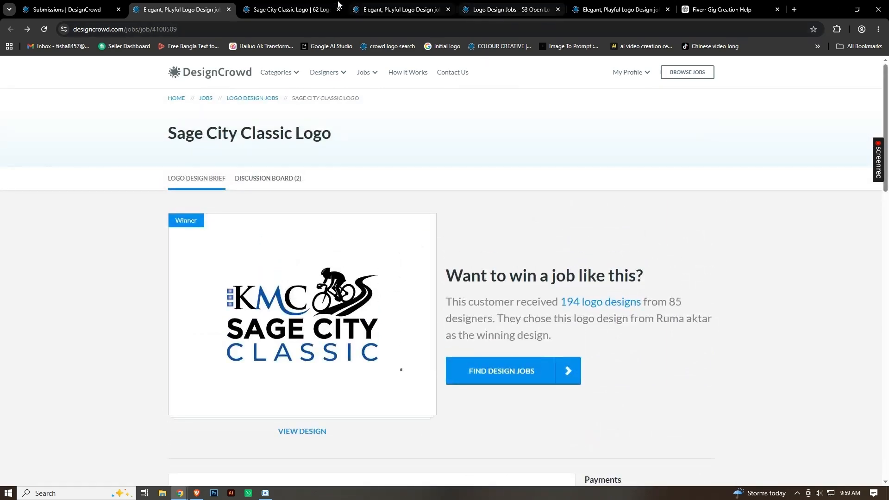
# Browse the gallery of submitted Sage City Classic logos down to the end of its first page.
pyautogui.click(285, 10)
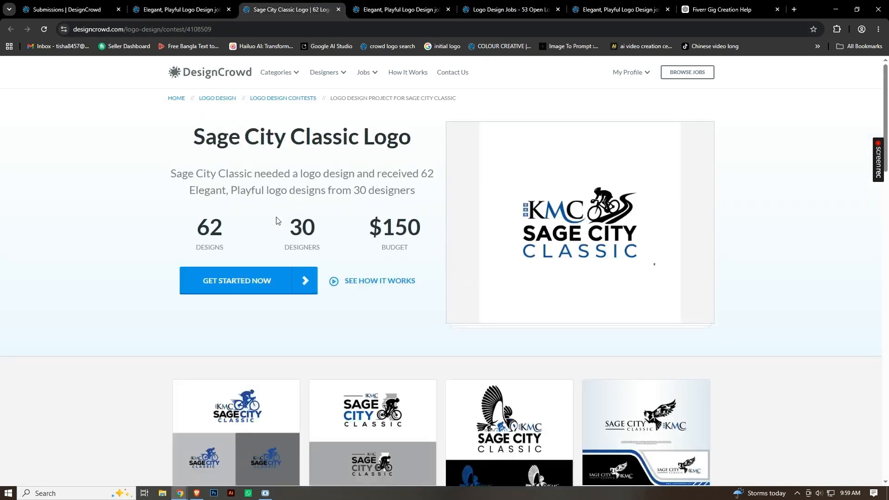
pyautogui.scroll(-15, 277, 221)
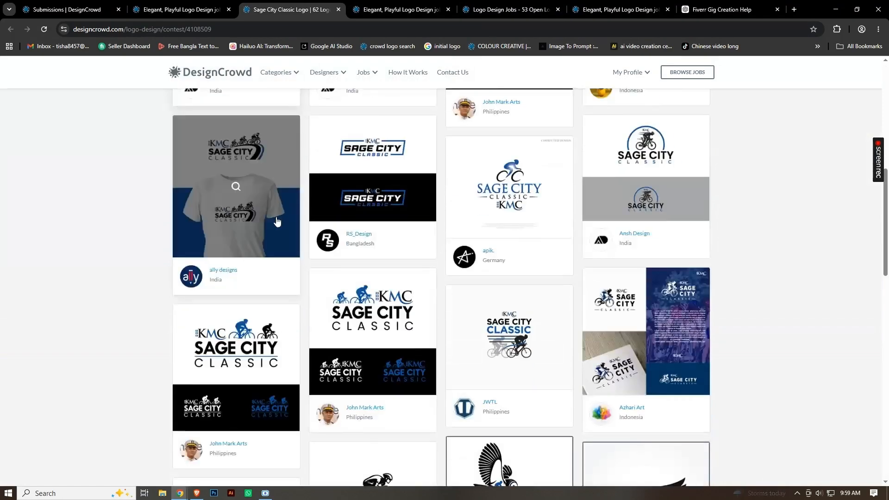
pyautogui.scroll(-5, 277, 220)
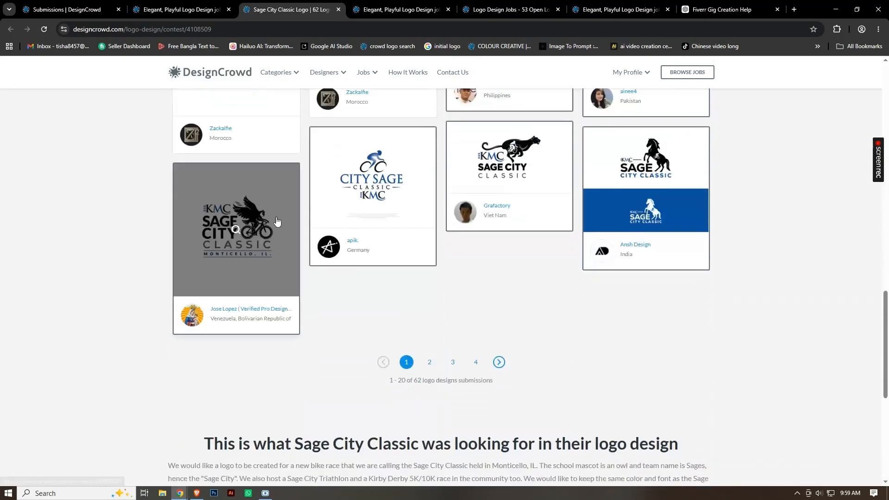
pyautogui.scroll(3, 277, 221)
# Go back to the job page and read the full Logo Design Brief text, highlighting its heading and paragraph.
pyautogui.click(222, 11)
pyautogui.scroll(-6, 279, 235)
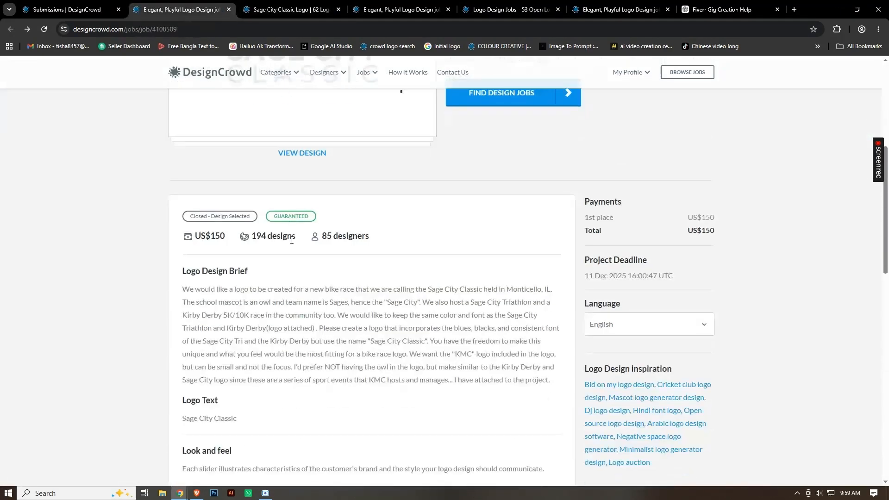
pyautogui.scroll(-2, 279, 235)
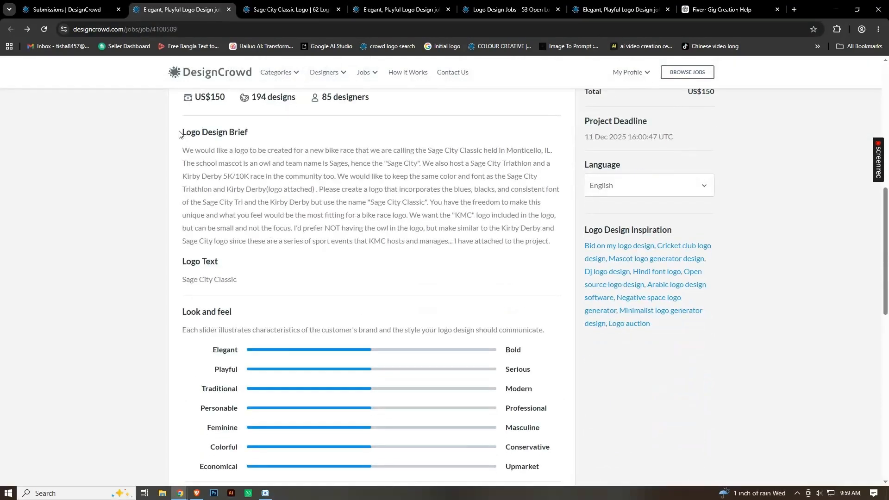
pyautogui.moveTo(179, 134); pyautogui.dragTo(259, 137)
pyautogui.click(200, 150)
pyautogui.moveTo(182, 149); pyautogui.dragTo(535, 259)
pyautogui.moveTo(250, 256); pyautogui.dragTo(555, 244)
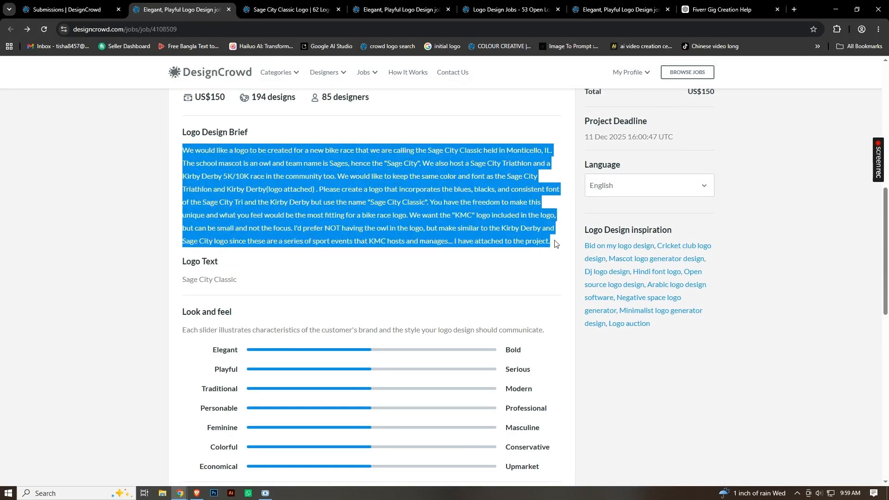
pyautogui.click(366, 200)
pyautogui.doubleClick(360, 191)
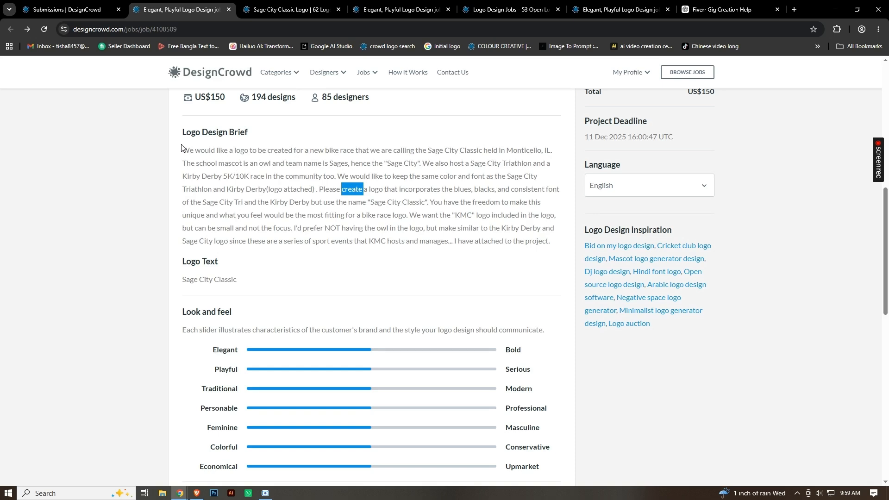
pyautogui.moveTo(182, 147); pyautogui.dragTo(551, 239)
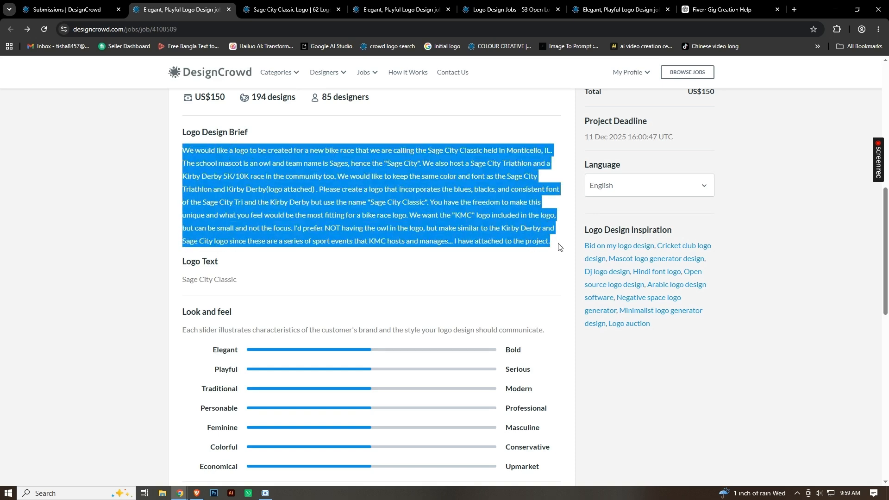
pyautogui.click(235, 189)
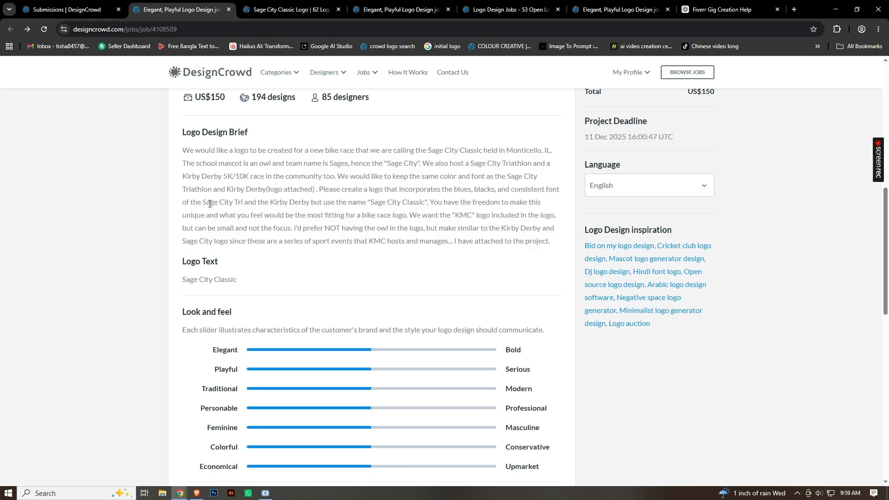
pyautogui.doubleClick(377, 242)
# Download all of the brief's attached files, dismiss the Internet Download Manager dialogs and show the downloaded archive in its folder.
pyautogui.scroll(-5, 282, 240)
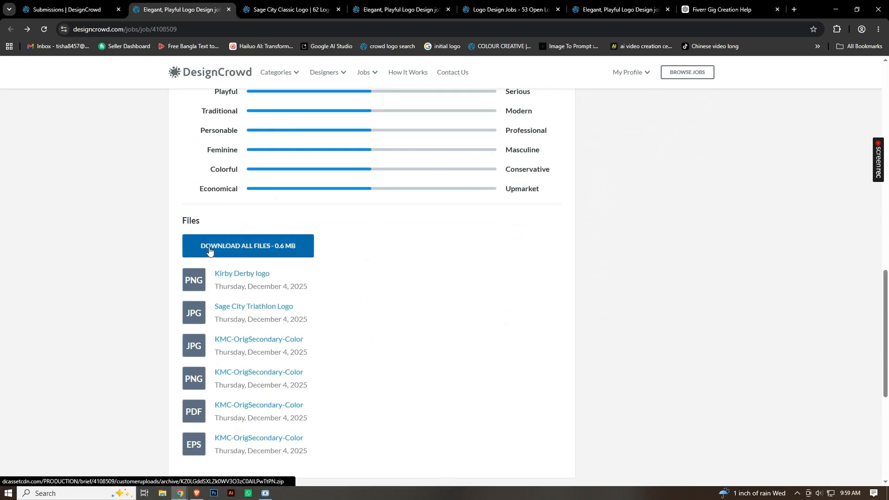
pyautogui.click(209, 251)
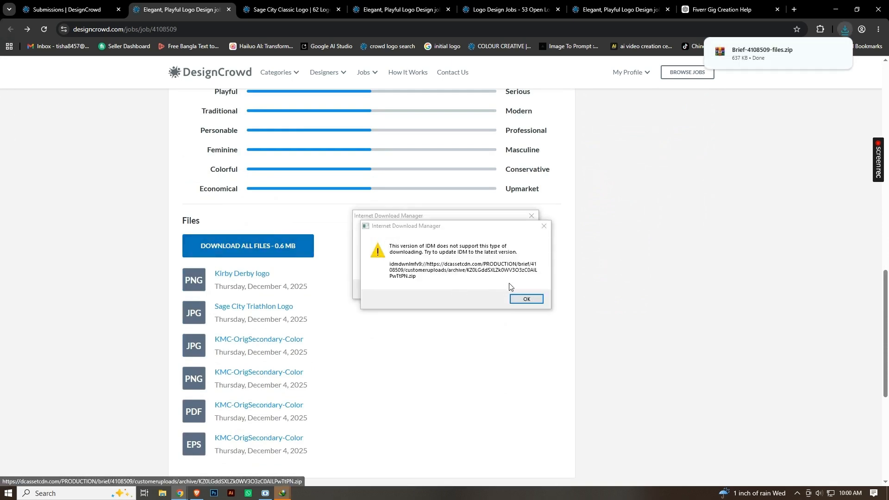
pyautogui.click(544, 227)
pyautogui.click(532, 215)
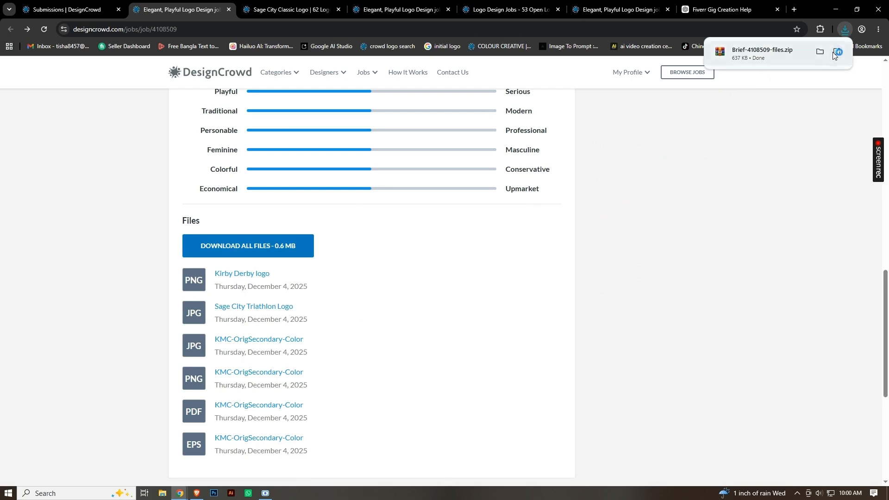
pyautogui.click(820, 51)
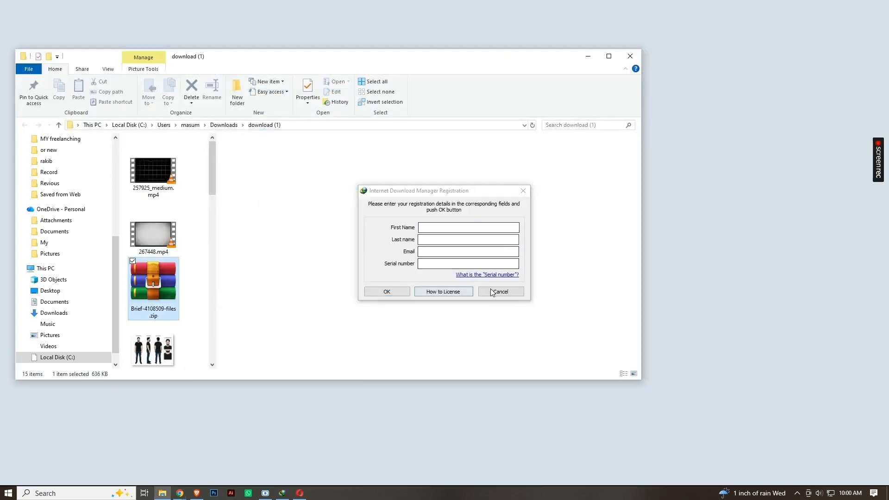
pyautogui.click(490, 288)
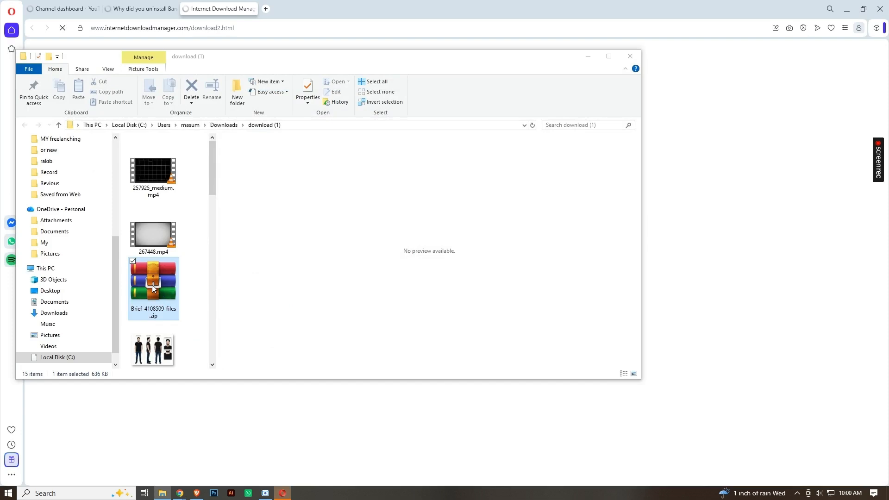
# Extract Brief-4108509-files.zip into its own folder, then open that folder in a maximized window.
pyautogui.rightClick(152, 285)
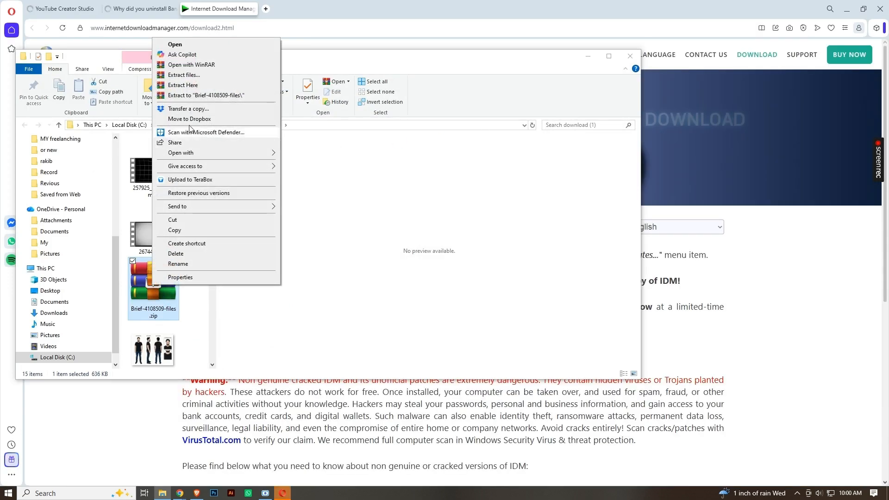
pyautogui.click(180, 95)
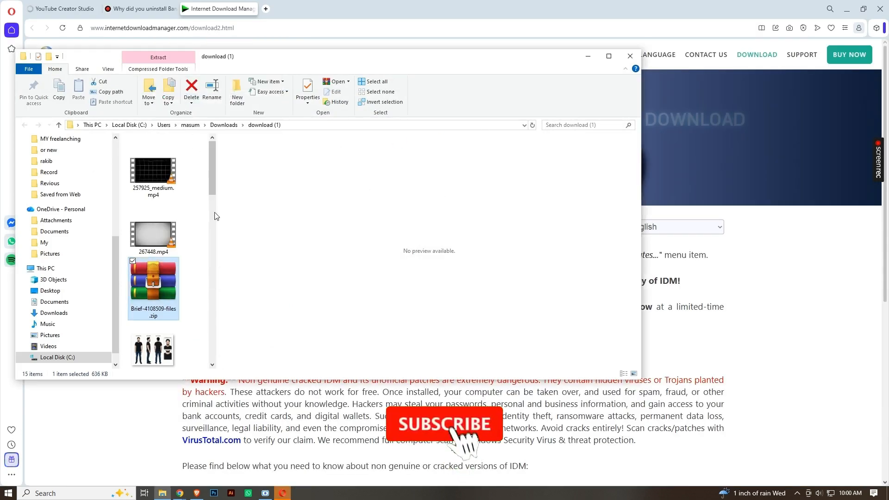
pyautogui.doubleClick(151, 162)
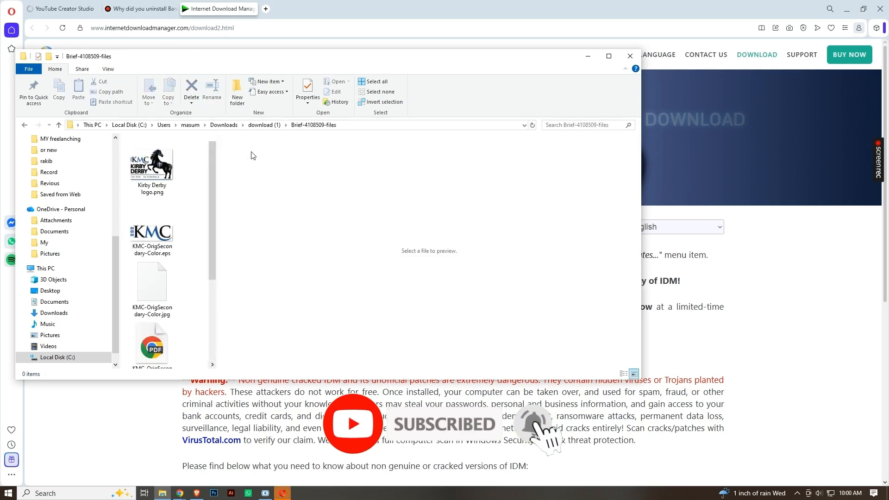
pyautogui.click(609, 56)
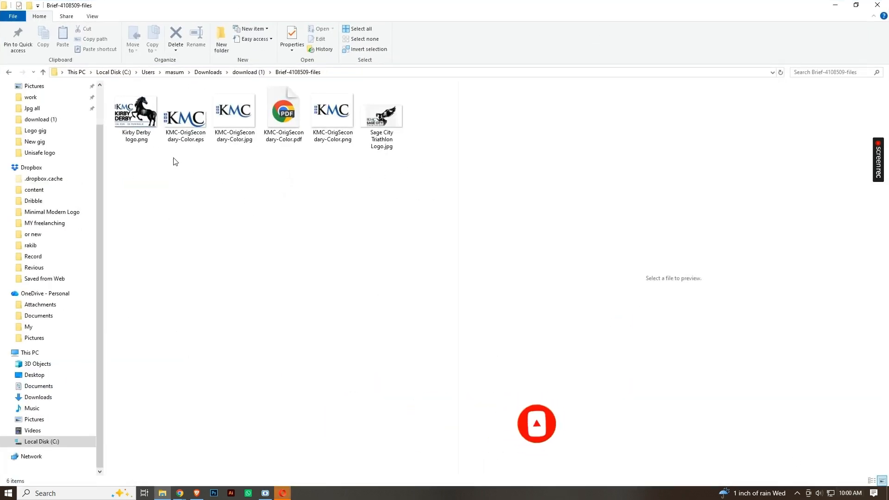
# Preview the extracted brief images: the Kirby Derby logo, the KMC-OrigSecondary-Color versions and the Sage City Triathlon Logo.
pyautogui.click(144, 123)
pyautogui.doubleClick(143, 121)
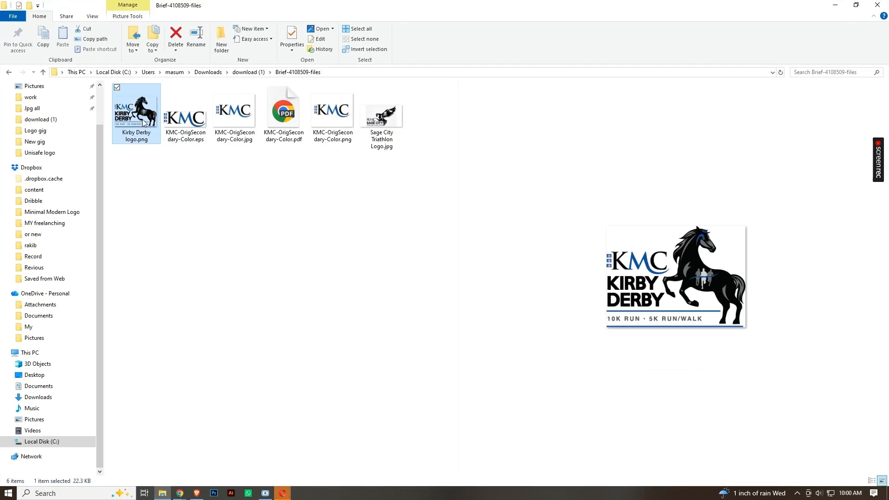
pyautogui.click(185, 116)
pyautogui.click(234, 113)
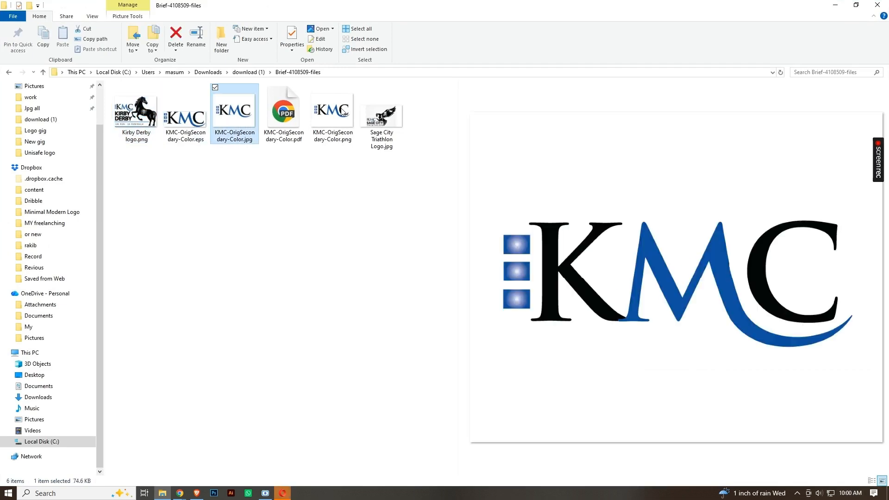
pyautogui.click(333, 114)
pyautogui.click(386, 119)
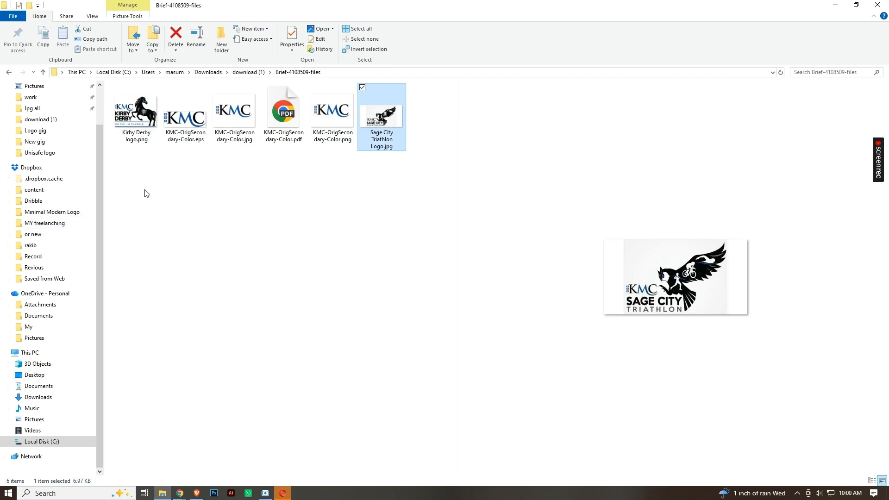
pyautogui.click(133, 124)
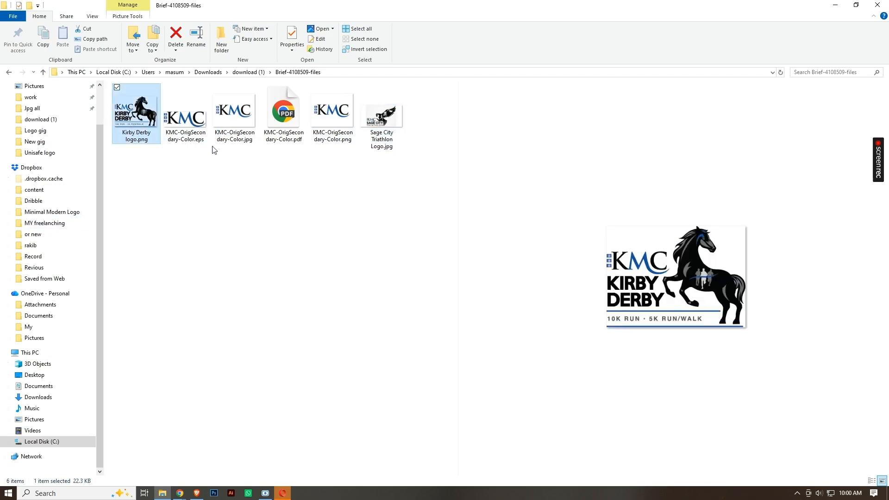
pyautogui.click(192, 125)
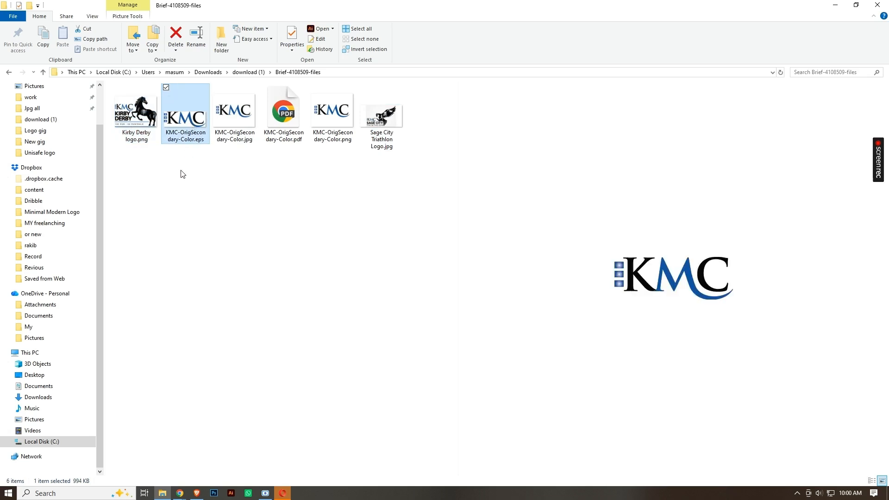
pyautogui.click(238, 122)
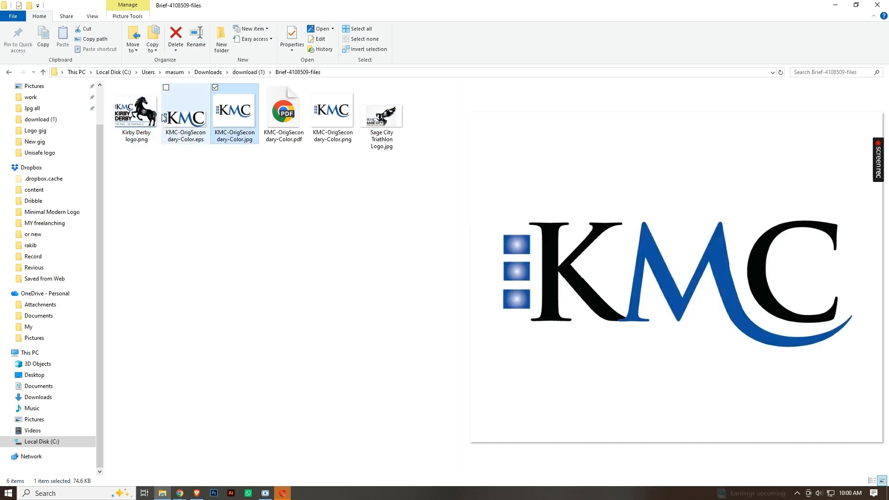
pyautogui.click(144, 114)
# Minimize the folder window and quit Opera with its Internet Download Manager repair page.
pyautogui.click(837, 6)
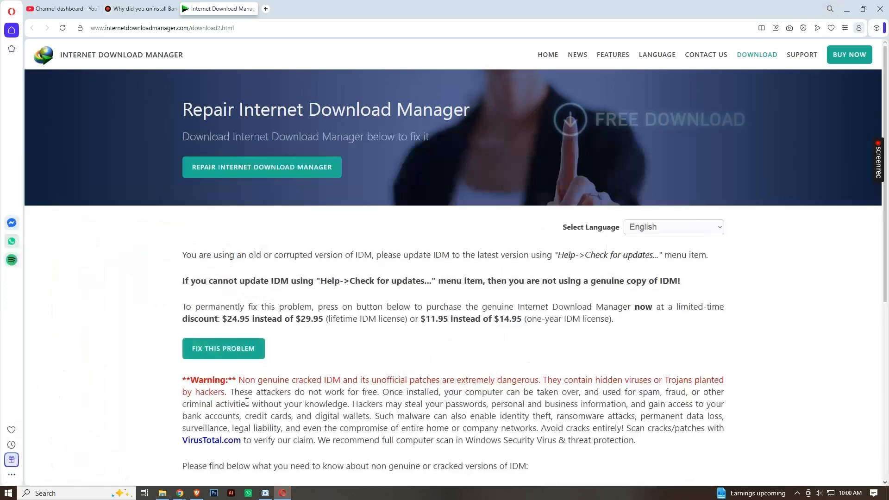
pyautogui.click(880, 9)
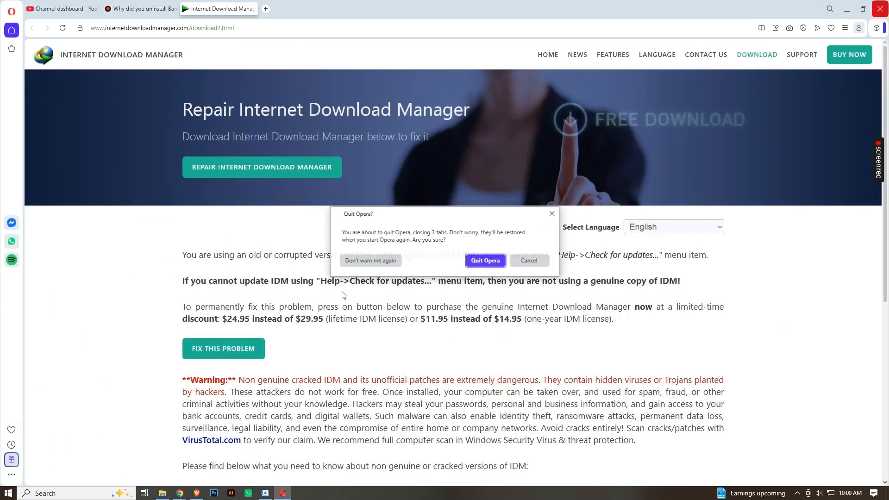
pyautogui.click(484, 261)
# Return to the Logo Design Brief on the DesignCrowd job page and highlight its entire paragraph.
pyautogui.scroll(8, 377, 231)
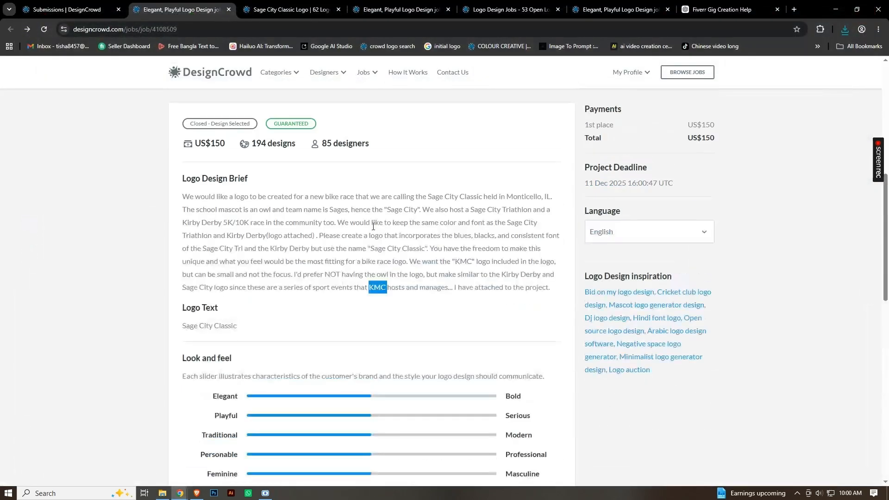
pyautogui.moveTo(180, 200); pyautogui.dragTo(269, 330)
pyautogui.click(333, 310)
pyautogui.moveTo(180, 182); pyautogui.dragTo(260, 321)
pyautogui.click(296, 234)
pyautogui.tripleClick(288, 239)
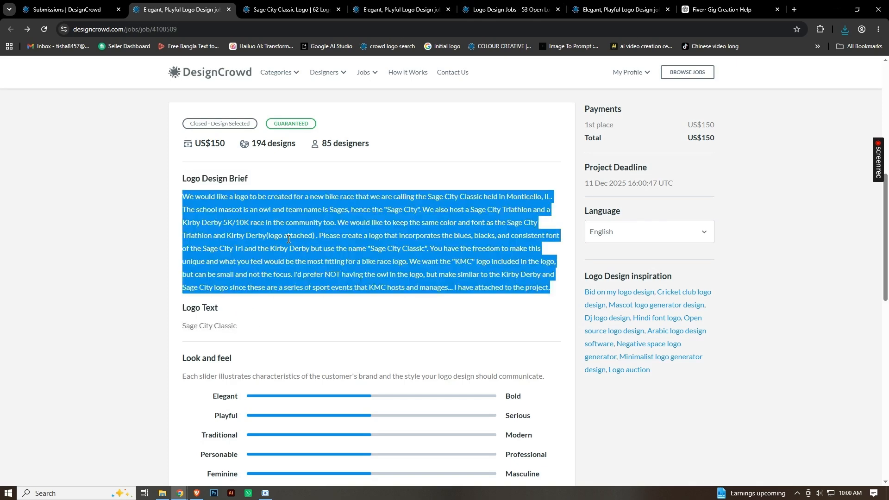
# Highlight the brief from its heading through the Logo Text, and review the attached Files list below it.
pyautogui.click(409, 6)
pyautogui.click(195, 10)
pyautogui.click(184, 175)
pyautogui.moveTo(184, 175); pyautogui.dragTo(273, 329)
pyautogui.scroll(-3, 288, 269)
pyautogui.scroll(-3, 272, 181)
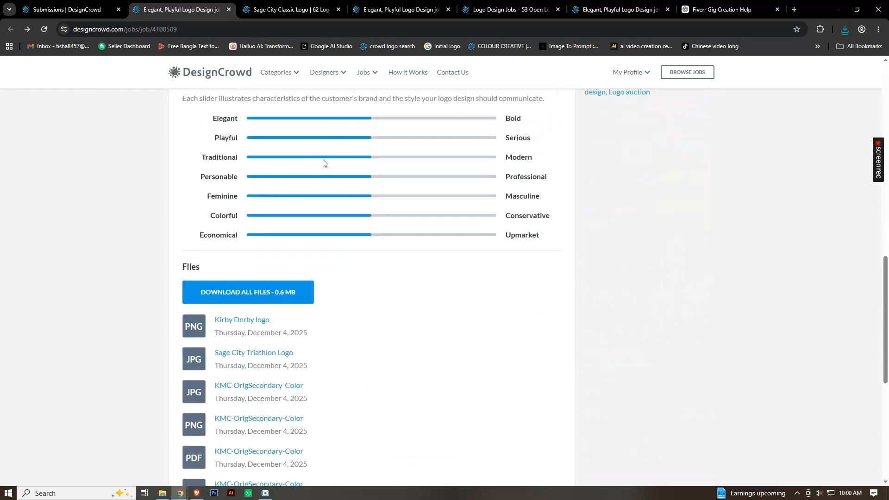
# Switch to the Gemini chat in Brave and highlight the submitted prompt containing the Logo Design Brief and Logo Text.
pyautogui.click(197, 493)
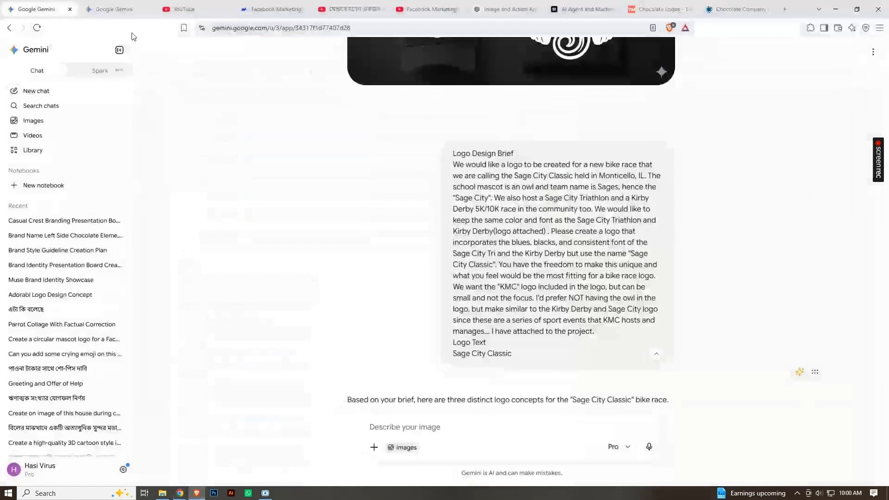
pyautogui.scroll(-3, 363, 156)
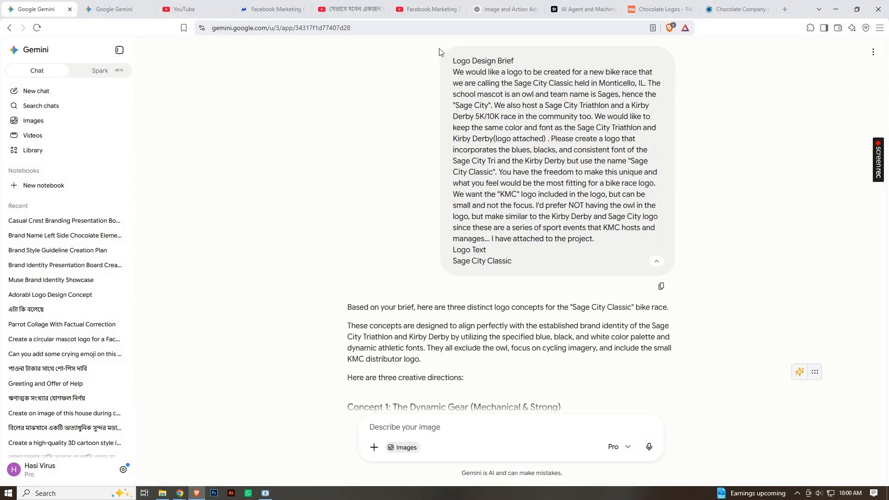
pyautogui.moveTo(455, 65); pyautogui.dragTo(518, 298)
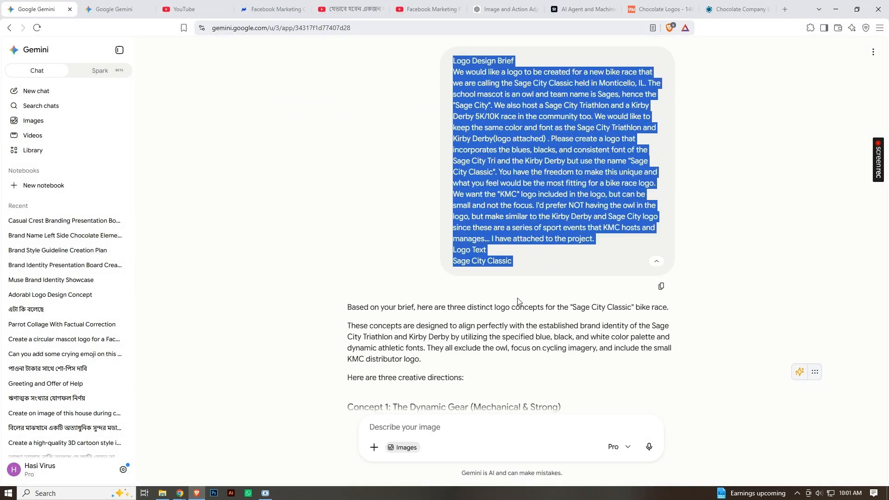
pyautogui.click(513, 267)
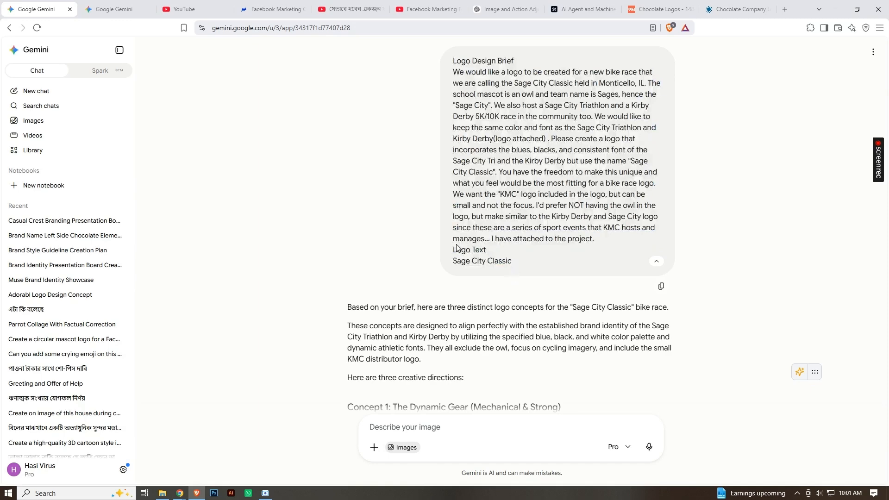
# Read Gemini's introduction and Concept 1: The Dynamic Gear, marking the concept's heading.
pyautogui.scroll(-2, 440, 241)
pyautogui.scroll(-4, 436, 240)
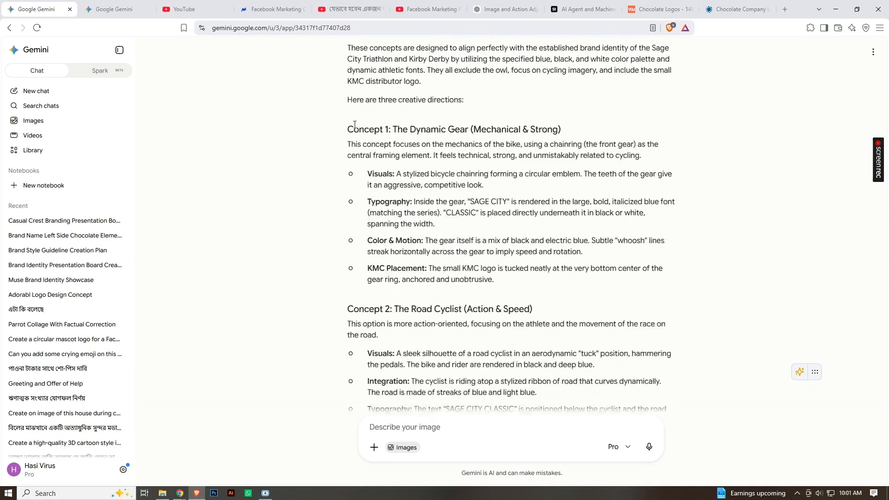
pyautogui.moveTo(354, 129); pyautogui.dragTo(359, 129)
pyautogui.scroll(1, 413, 139)
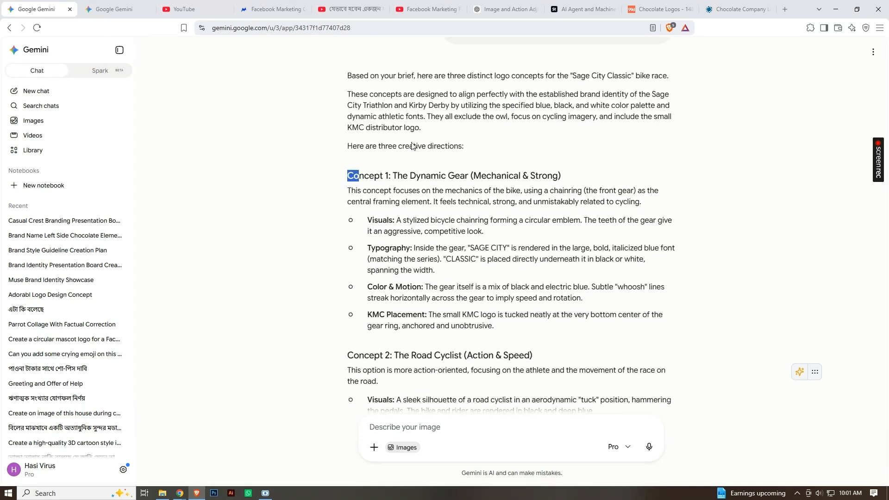
pyautogui.doubleClick(363, 177)
pyautogui.scroll(-3, 401, 190)
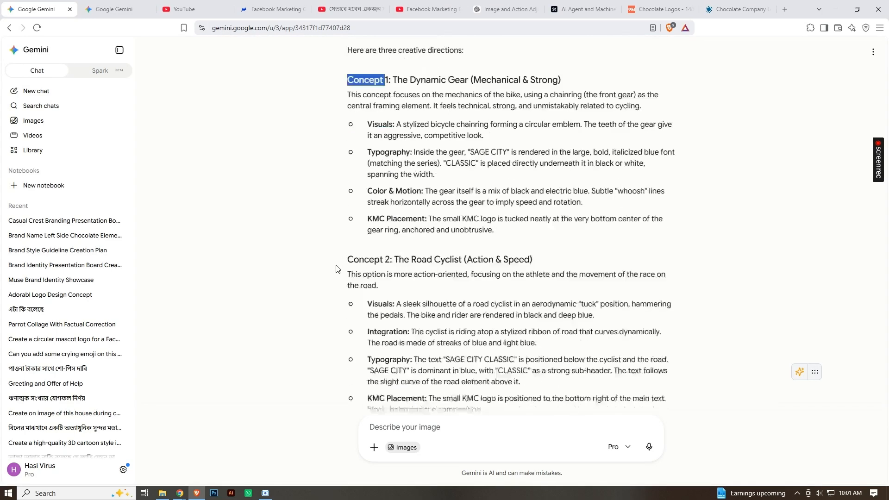
# Mark the Concept 2: The Road Cyclist heading and read through its description.
pyautogui.moveTo(345, 219); pyautogui.dragTo(393, 218)
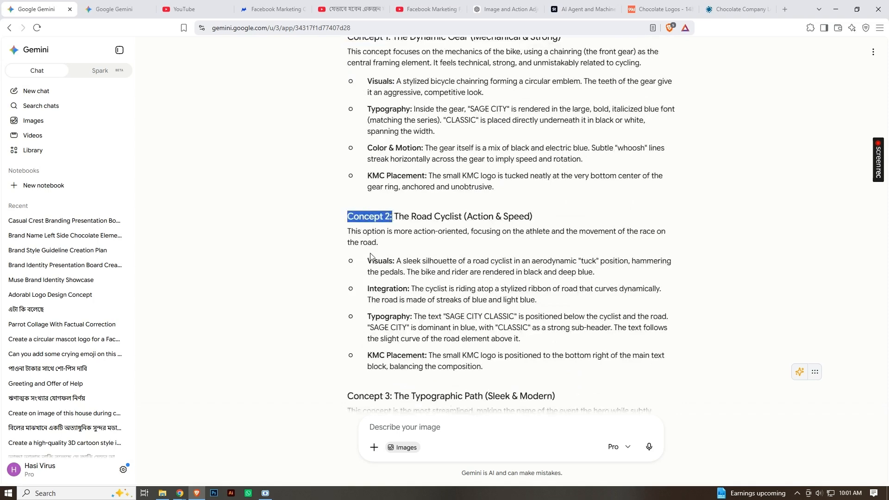
pyautogui.scroll(-2, 370, 256)
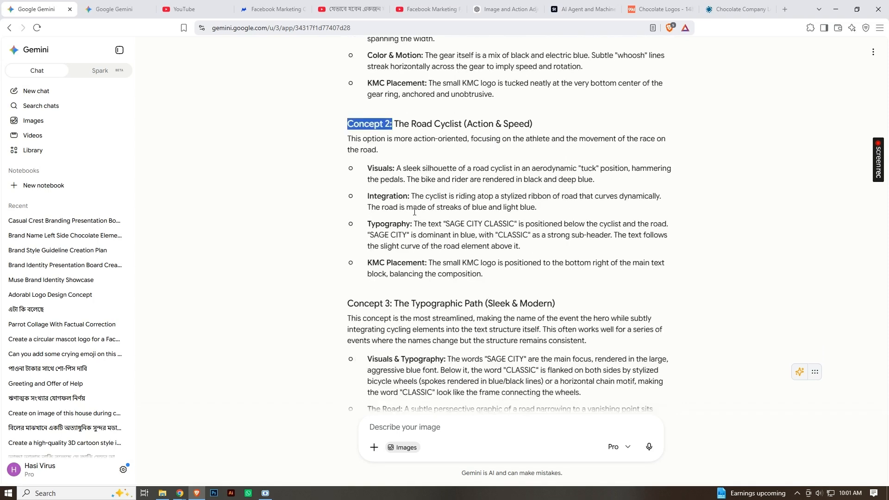
pyautogui.scroll(-2, 388, 222)
pyautogui.scroll(4, 387, 225)
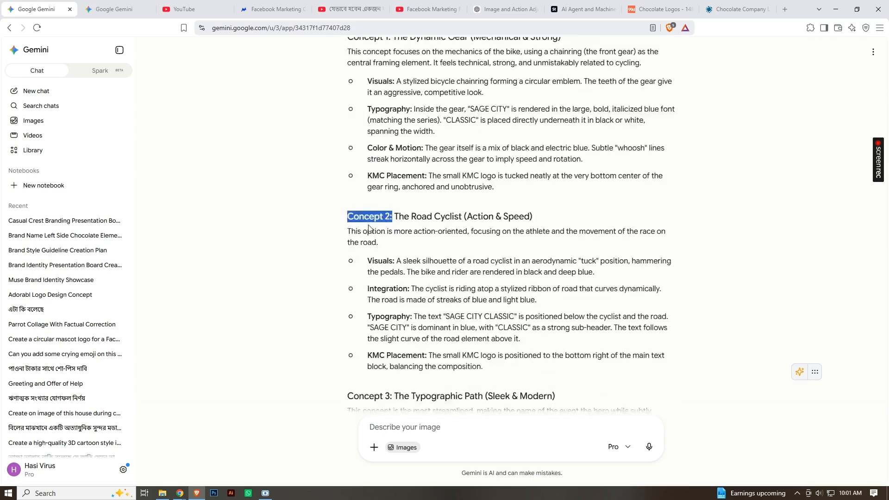
pyautogui.doubleClick(364, 216)
# Mark the Concept 3: The Typographic Path heading and read its description through the Next Steps.
pyautogui.scroll(-4, 364, 216)
pyautogui.doubleClick(368, 211)
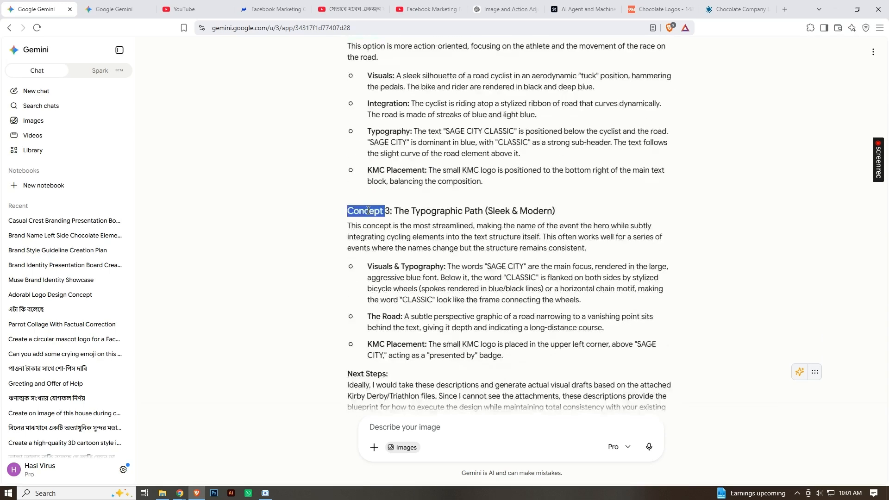
pyautogui.click(392, 210)
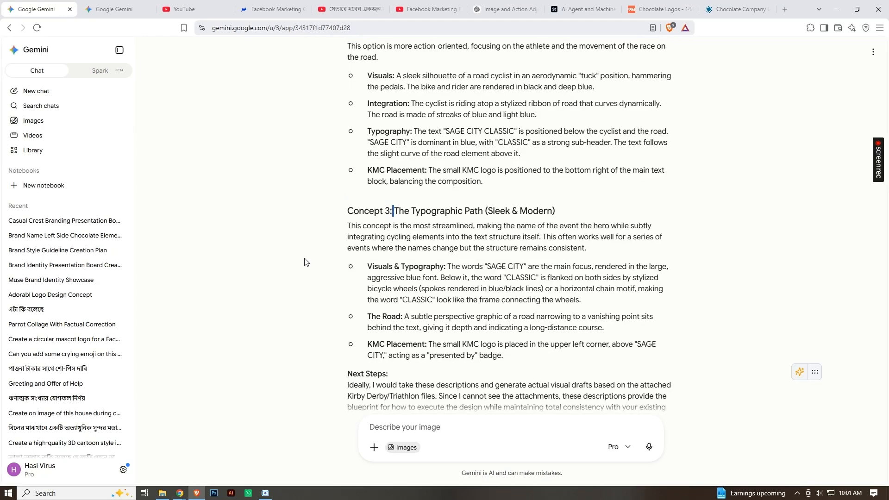
pyautogui.scroll(-4, 305, 260)
# Go over all three Gemini concepts again and highlight the full text of Concept 3.
pyautogui.scroll(8, 308, 260)
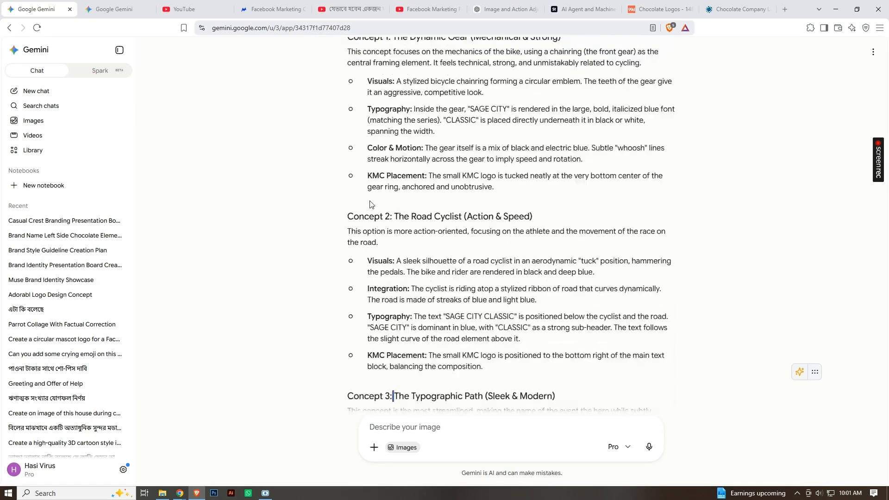
pyautogui.scroll(1, 371, 204)
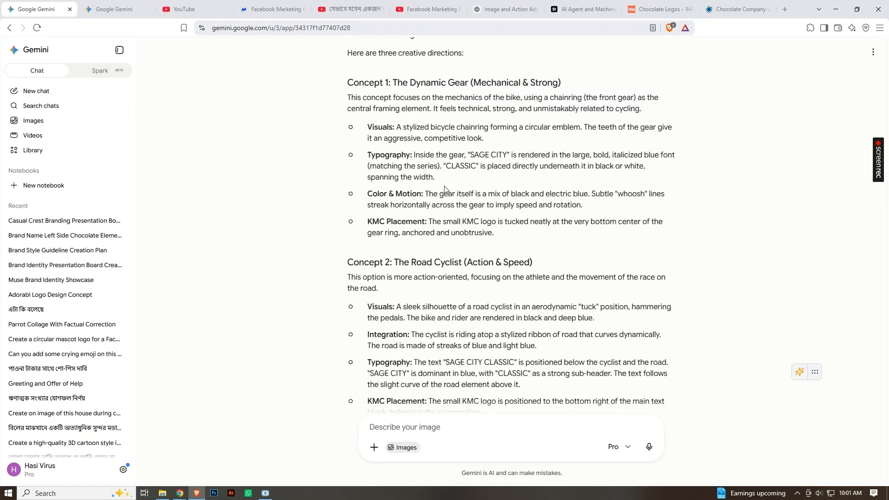
pyautogui.scroll(-4, 439, 185)
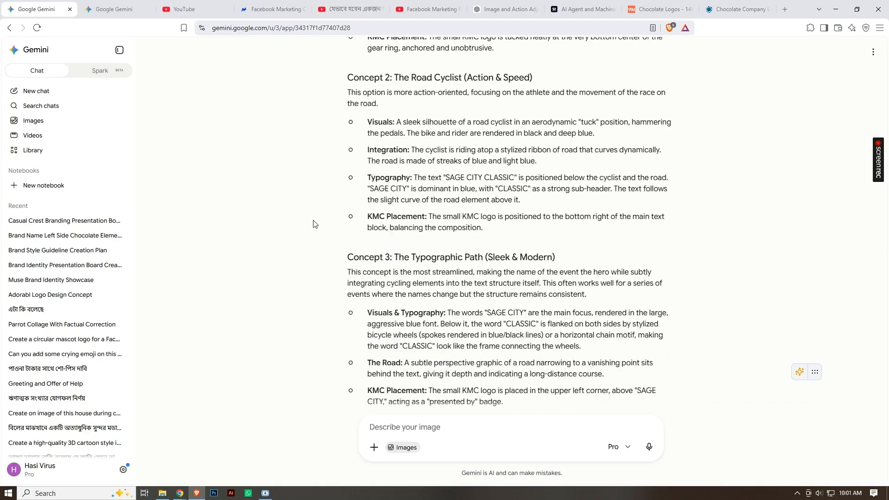
pyautogui.scroll(-3, 319, 224)
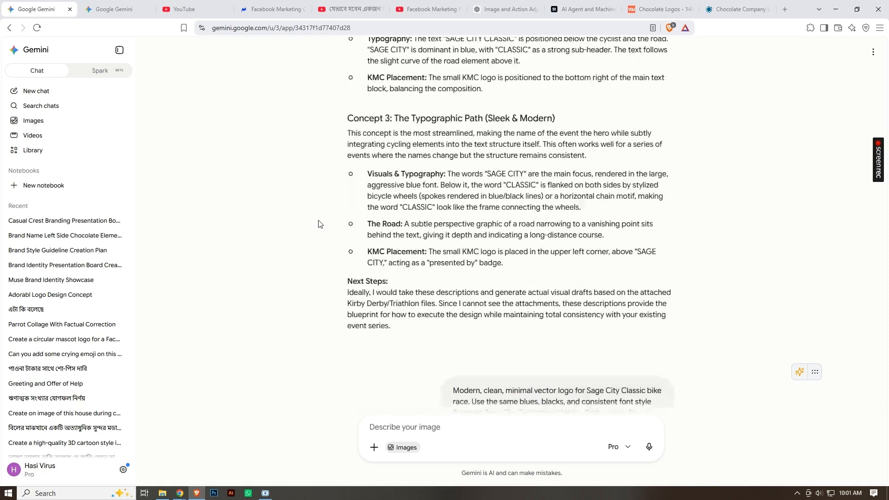
pyautogui.scroll(-1, 318, 224)
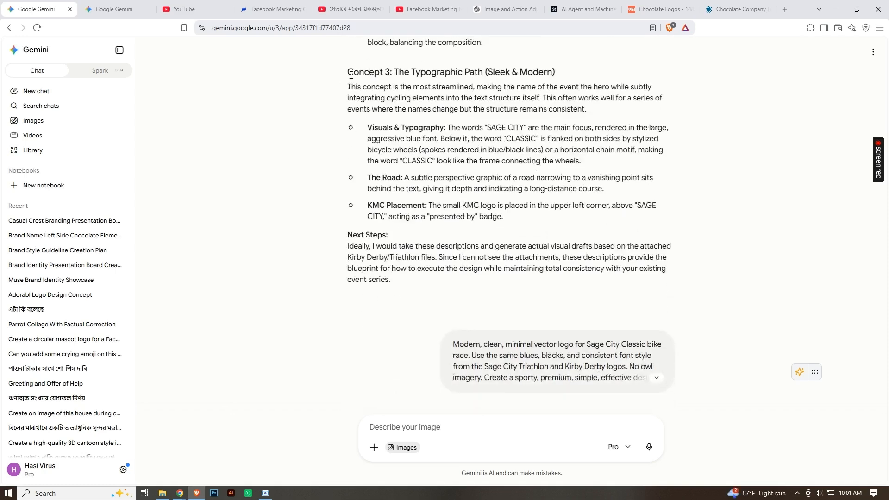
pyautogui.moveTo(350, 74); pyautogui.dragTo(536, 222)
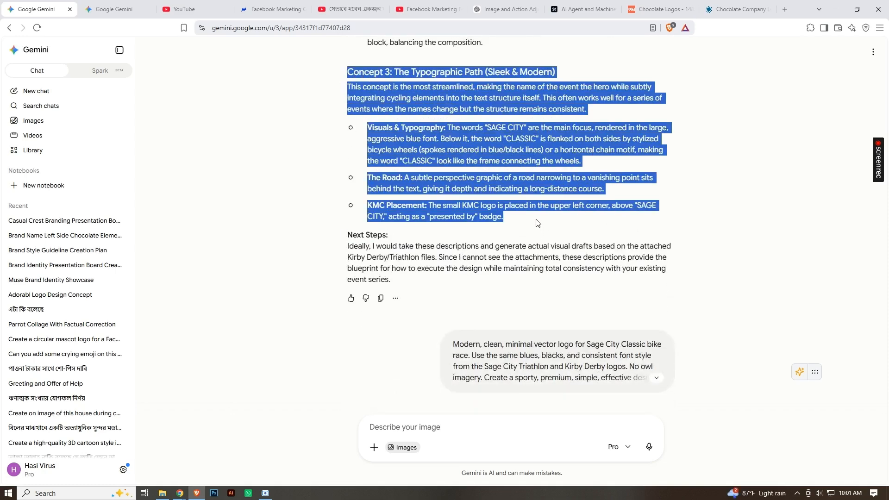
pyautogui.scroll(4, 375, 206)
pyautogui.scroll(3, 328, 237)
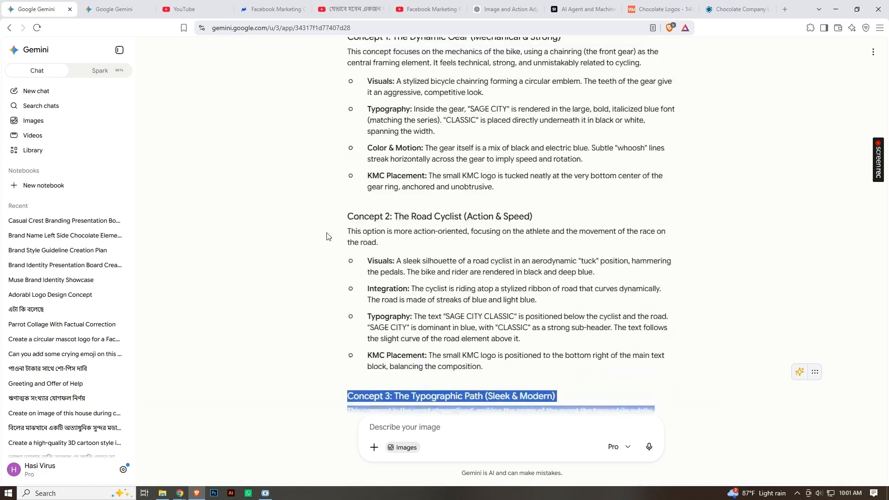
# Copy the full text of Concept 2: The Road Cyclist, from its heading through the KMC Placement point.
pyautogui.moveTo(341, 214); pyautogui.dragTo(491, 368)
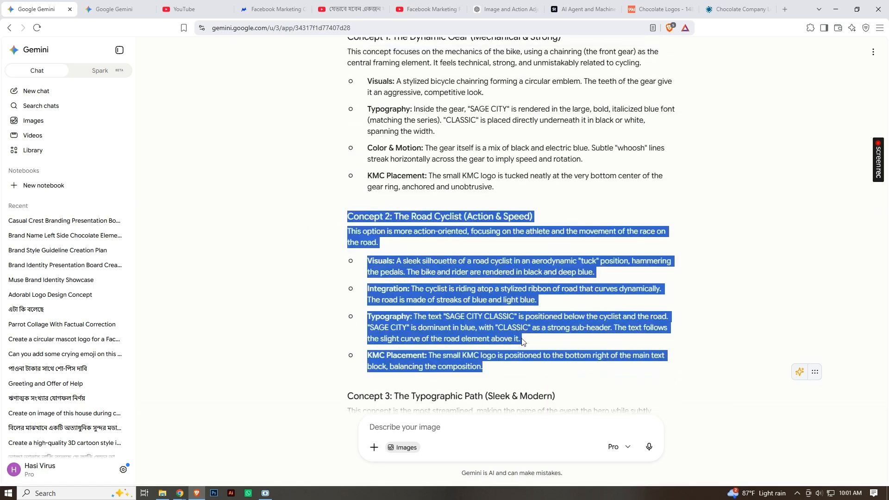
pyautogui.rightClick(433, 262)
pyautogui.click(464, 269)
# Review and highlight the follow-up prompt requesting a modern, clean, minimal vector logo for the Sage City Classic bike race.
pyautogui.scroll(-1, 278, 201)
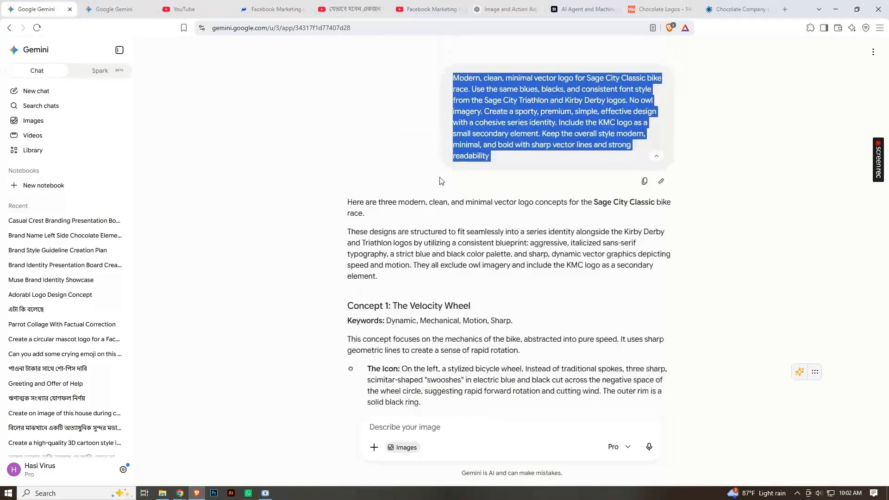
pyautogui.scroll(3, 455, 211)
pyautogui.click(518, 265)
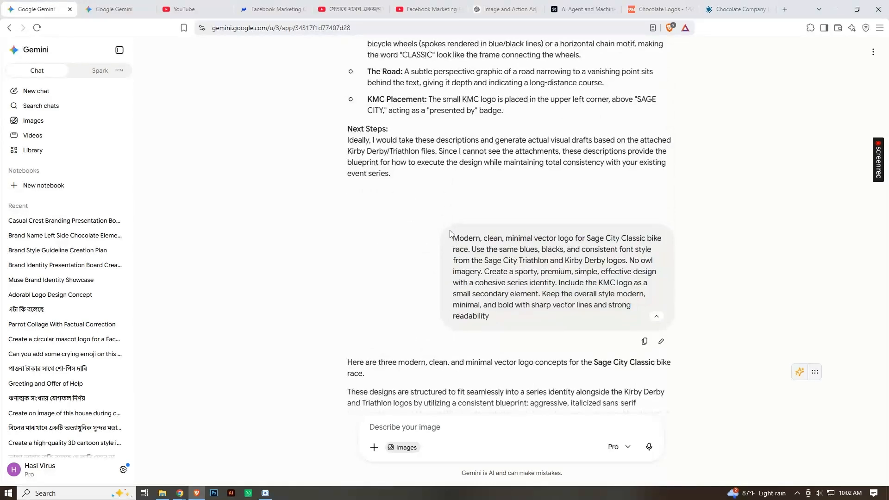
pyautogui.moveTo(450, 233); pyautogui.dragTo(508, 323)
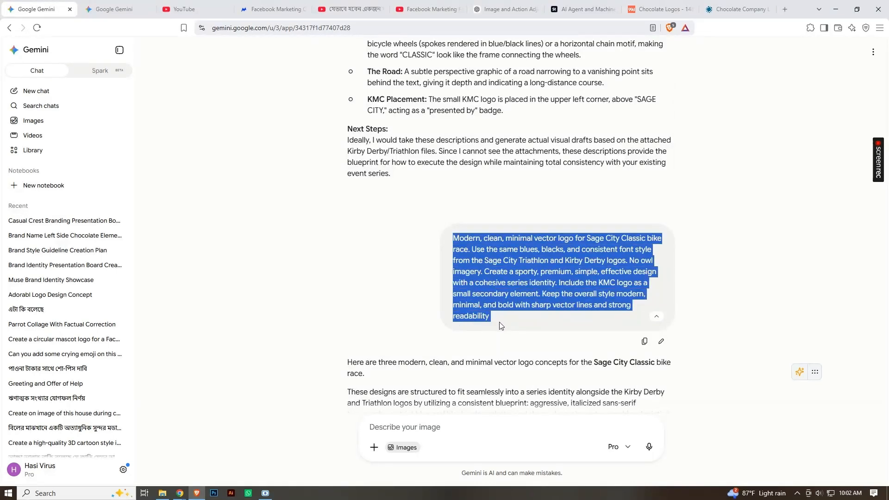
pyautogui.click(500, 325)
pyautogui.scroll(-10, 402, 204)
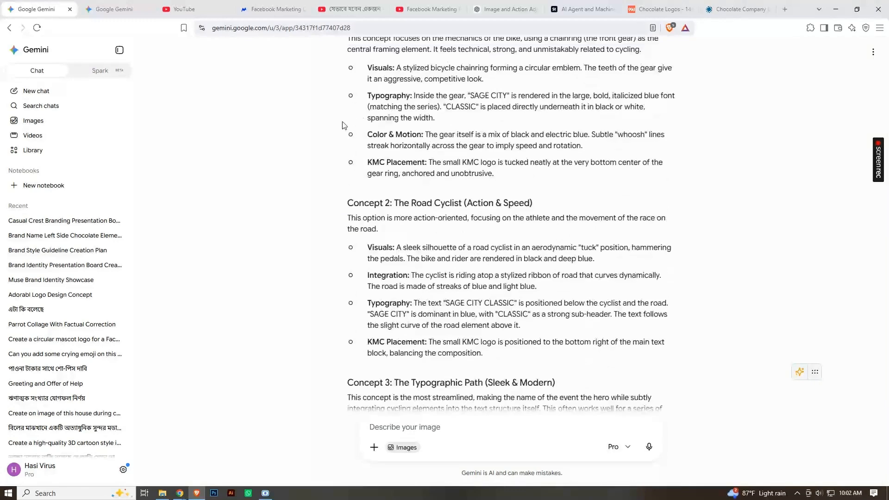
# Copy the full text of Concept 1: The Dynamic Gear, through its KMC Placement point, and paste it into a new chat.
pyautogui.scroll(3, 345, 122)
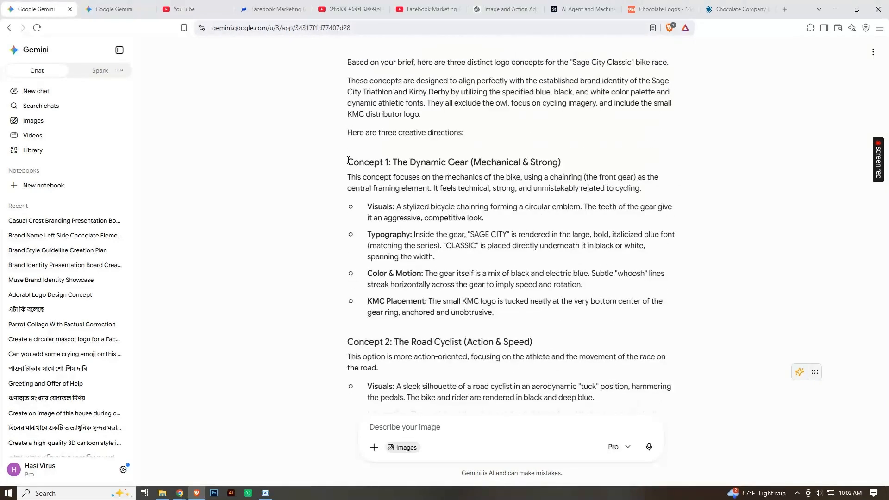
pyautogui.moveTo(346, 159); pyautogui.dragTo(520, 328)
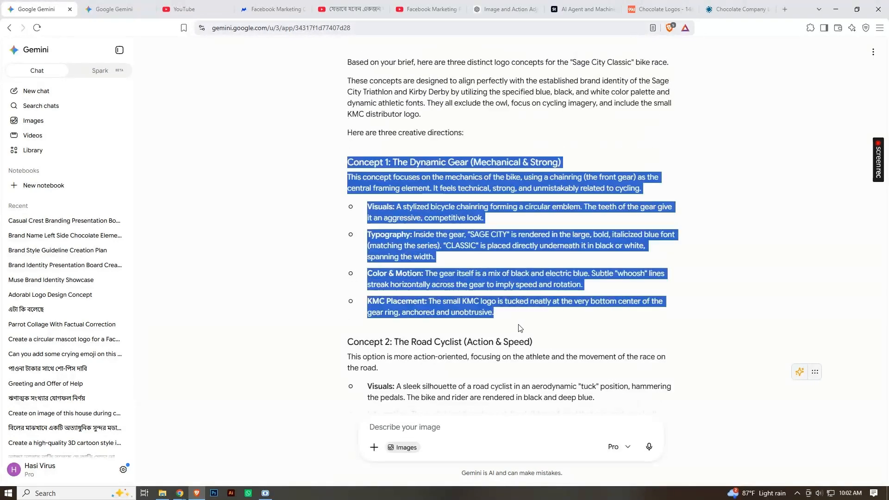
pyautogui.rightClick(440, 301)
pyautogui.click(467, 311)
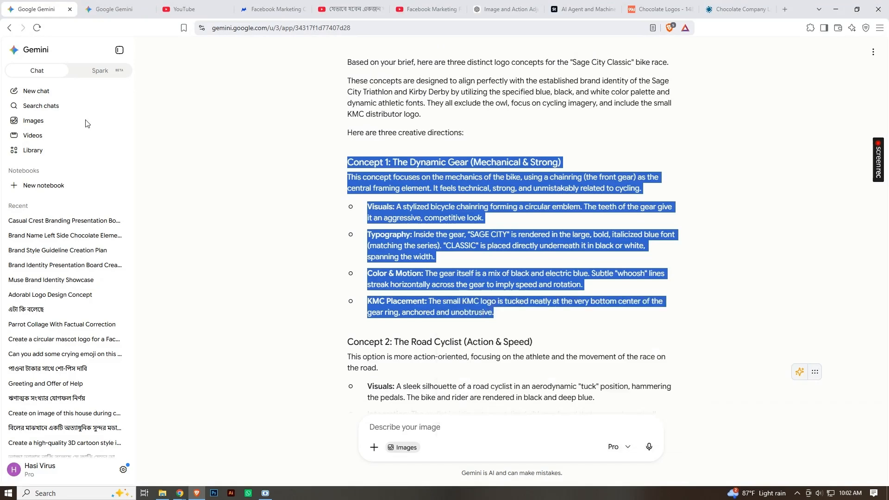
pyautogui.click(28, 95)
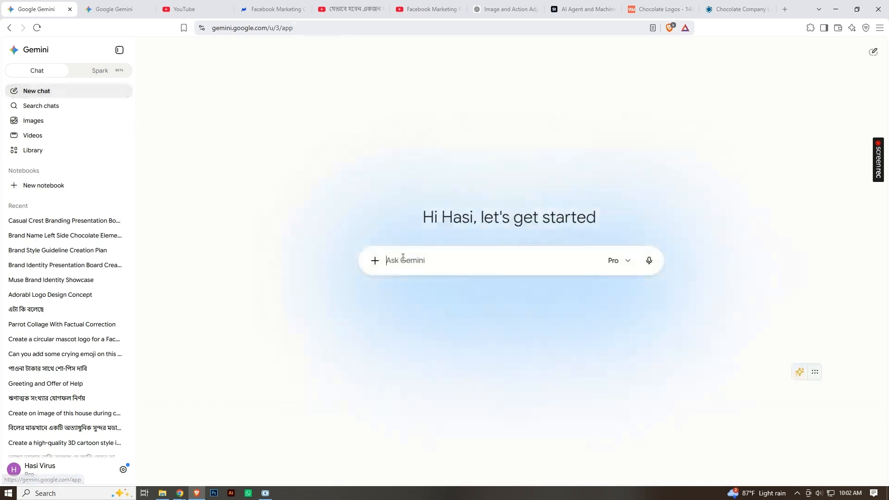
pyautogui.rightClick(410, 261)
pyautogui.click(437, 107)
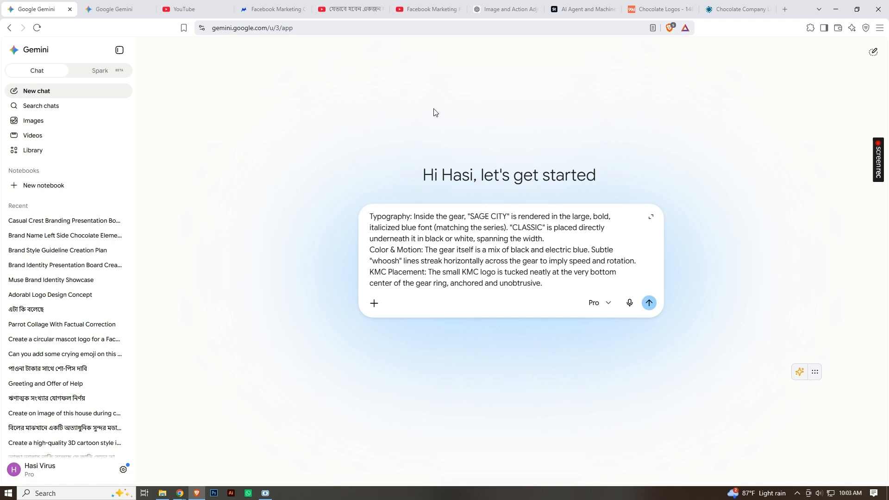
# Append "))) amake aai logo tar jonne logo design prompt deo" to the pasted concept and send the message.
pyautogui.write('))')
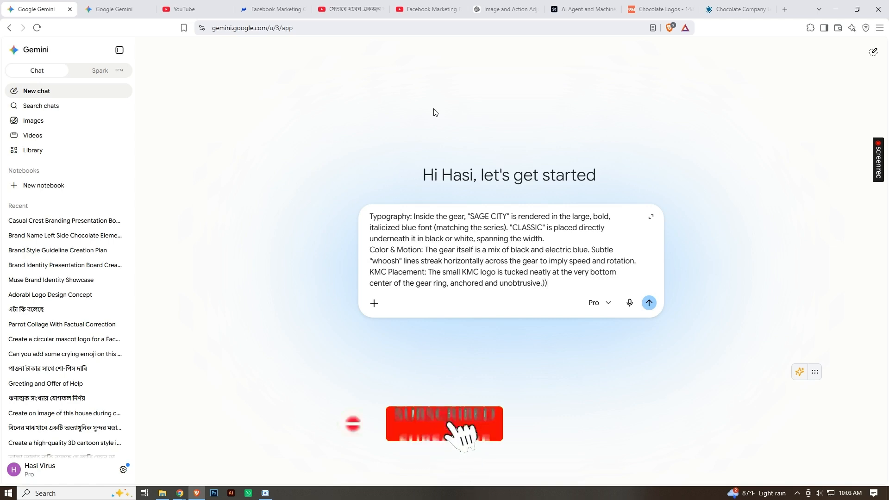
pyautogui.write(') amak')
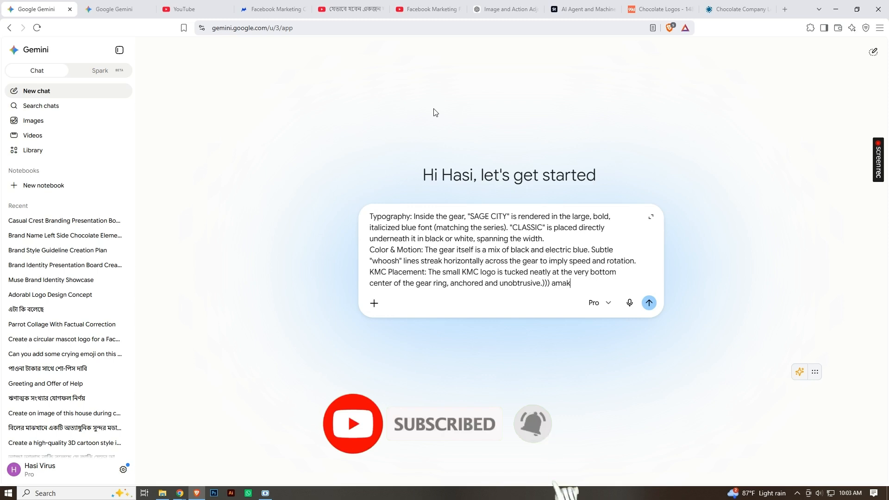
pyautogui.write('e aai logo')
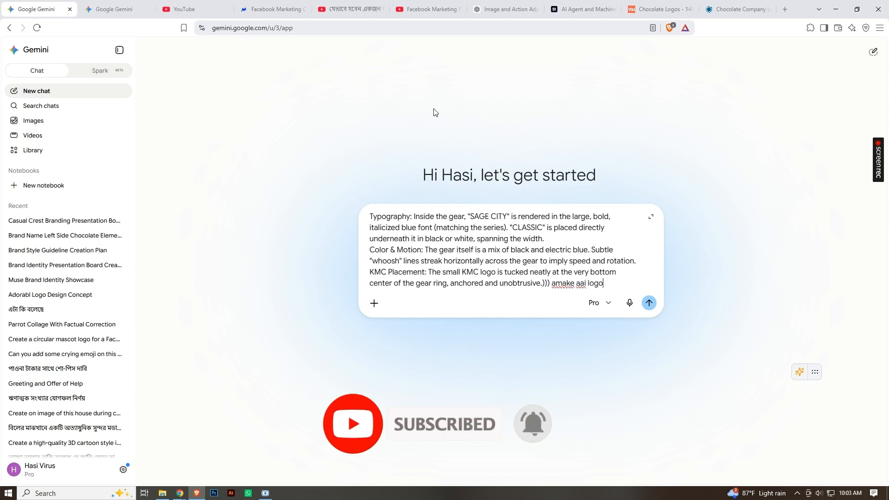
pyautogui.write(' ta r')
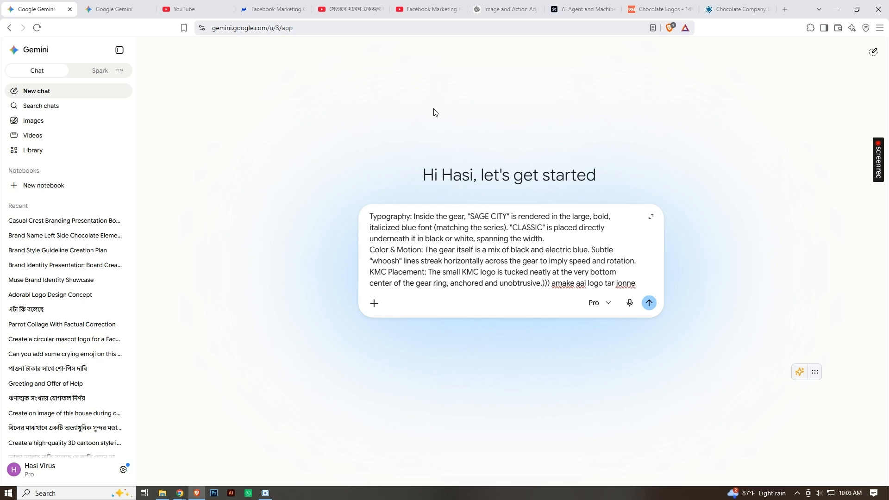
pyautogui.write('jonne logo design prompt d')
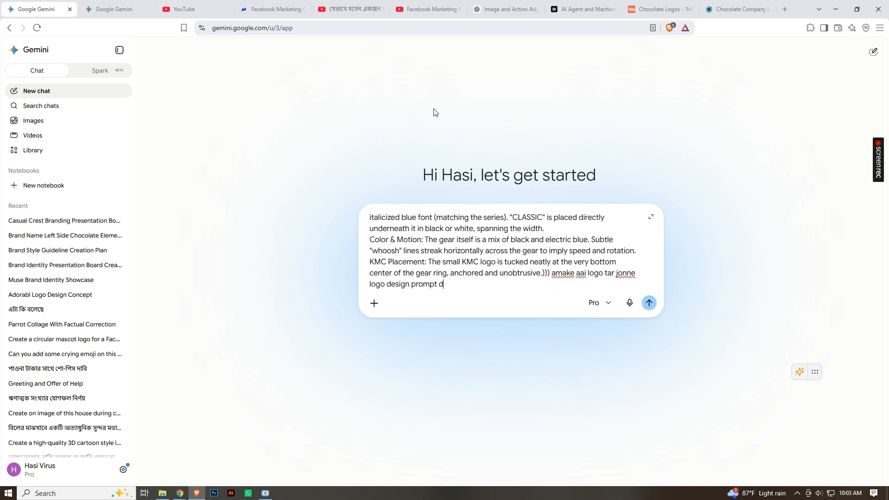
pyautogui.write('eo')
pyautogui.press('Return')
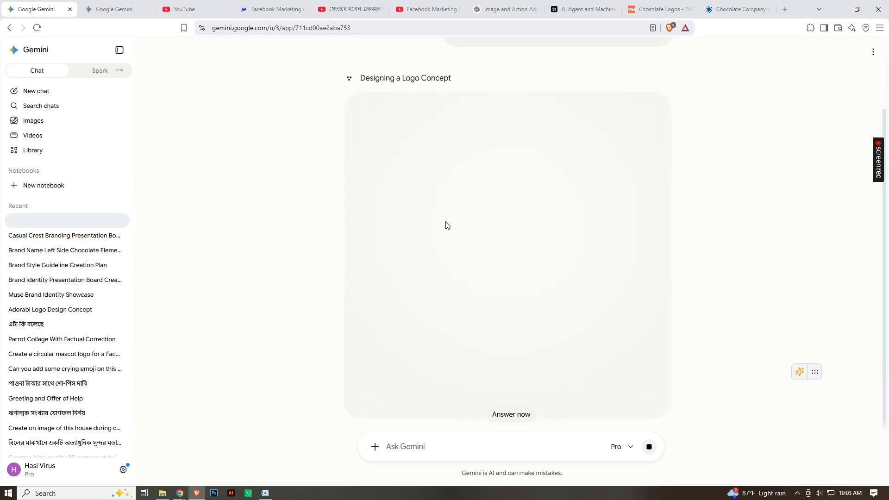
# Review the modern, clean, minimal vector logo prompt in the other Gemini chat and view its Sage City Classic badge enlarged.
pyautogui.click(100, 11)
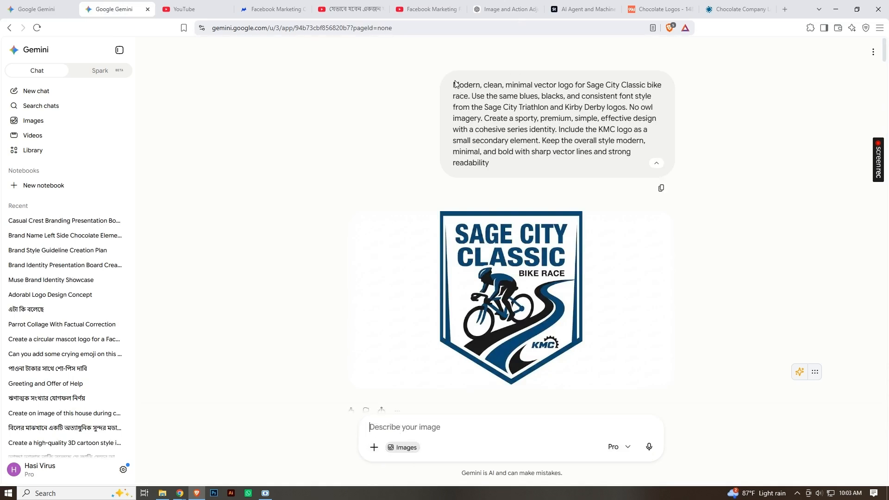
pyautogui.moveTo(455, 83); pyautogui.dragTo(523, 175)
pyautogui.click(532, 195)
pyautogui.click(475, 243)
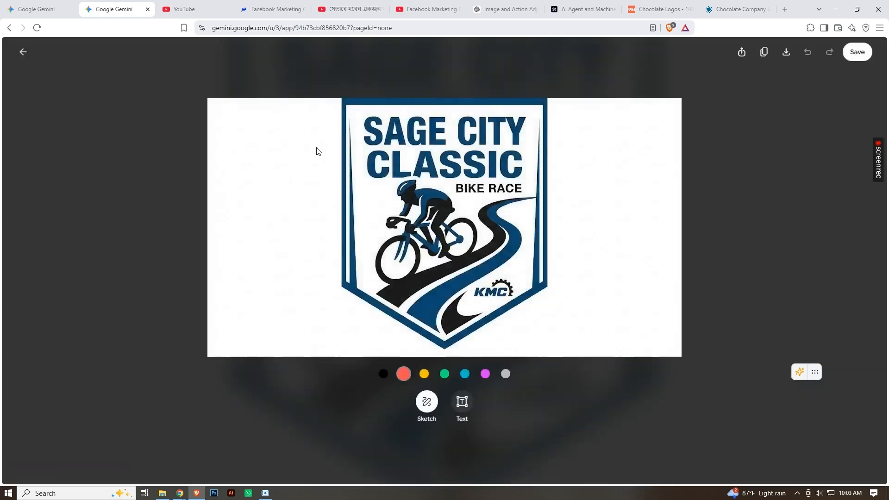
pyautogui.click(24, 52)
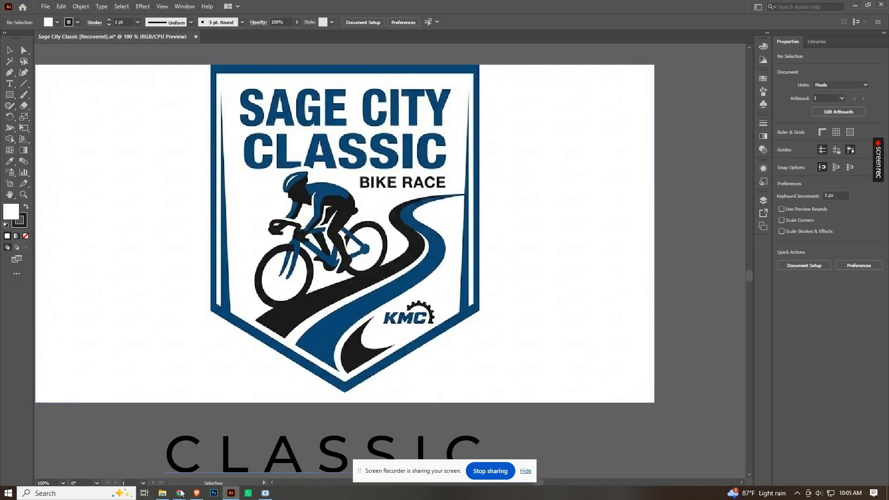
# Switch back to the Gemini chat in the browser and examine the generated cyclist badge enlarged and beneath its prompt.
pyautogui.moveTo(180, 493)
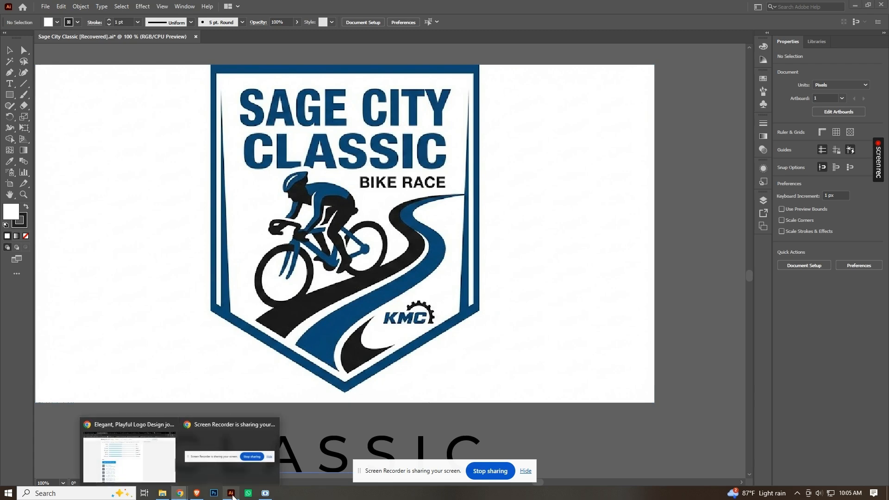
pyautogui.click(197, 494)
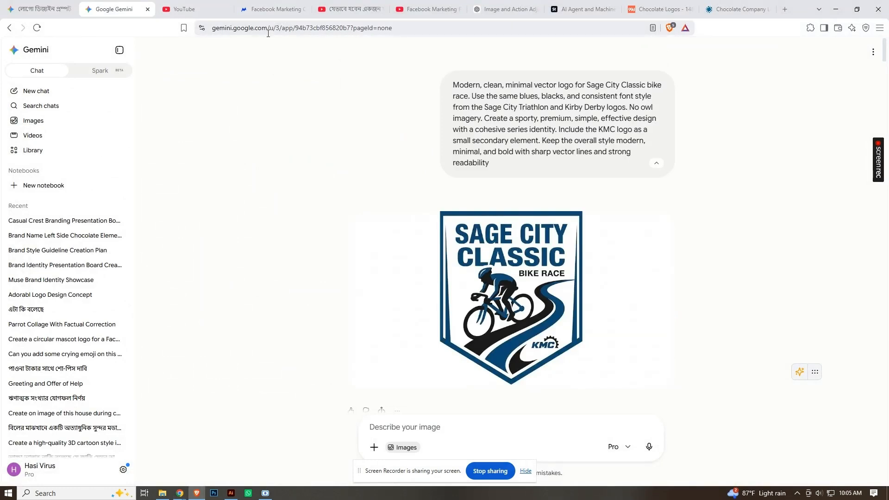
pyautogui.click(506, 266)
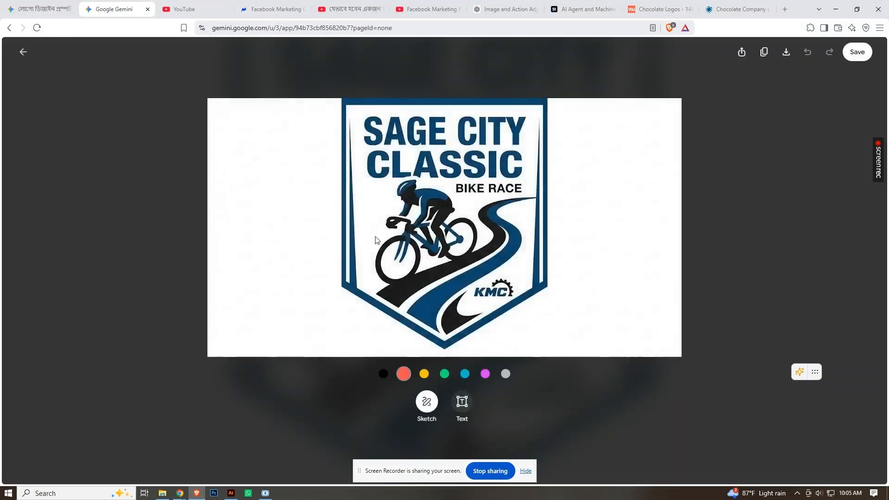
pyautogui.click(25, 54)
pyautogui.scroll(-1, 436, 255)
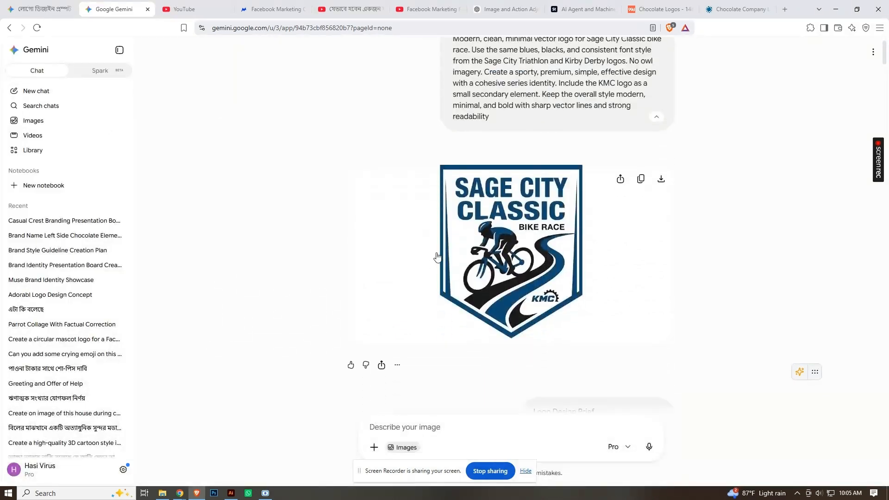
pyautogui.scroll(-1, 437, 258)
pyautogui.scroll(2, 437, 258)
# Switch to Illustrator and place a duplicate of the Sage City Classic badge image directly above the original.
pyautogui.click(231, 493)
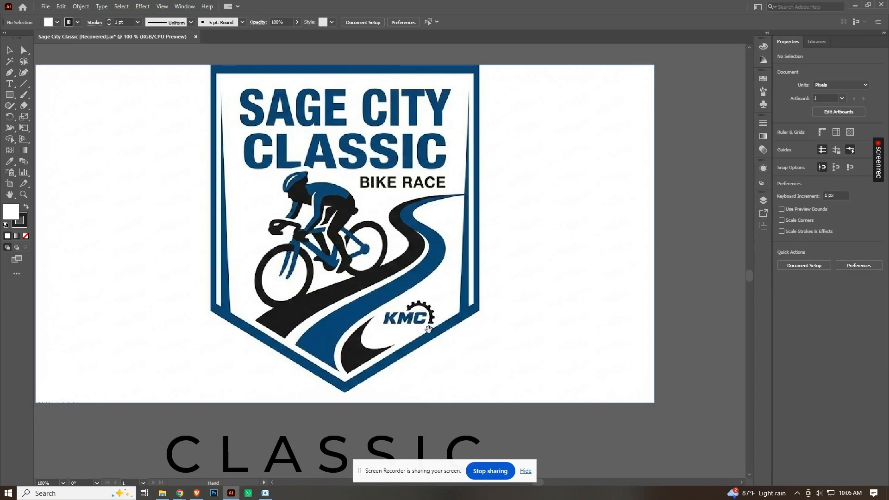
pyautogui.scroll(2, 428, 328)
pyautogui.scroll(-2, 324, 220)
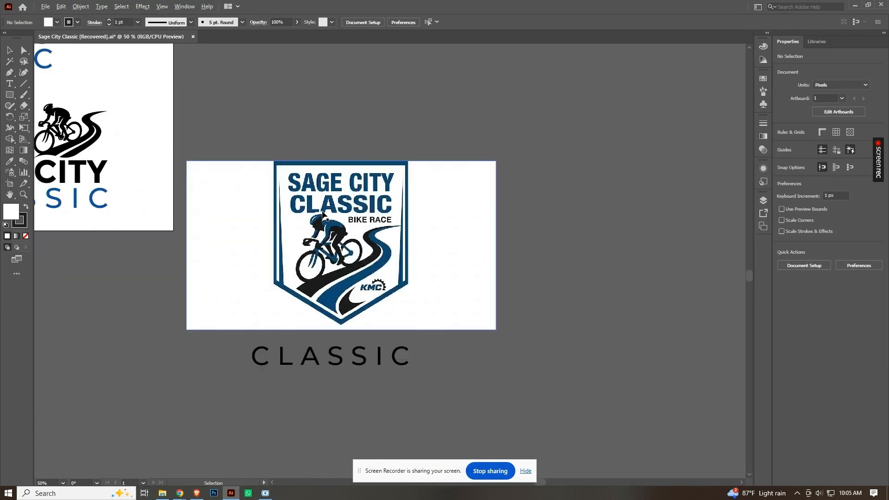
pyautogui.moveTo(337, 223)
pyautogui.mouseDown()
pyautogui.moveTo(327, 331)
pyautogui.moveTo(356, 129)
pyautogui.mouseUp()
pyautogui.scroll(2, 357, 129)
# Try tracing the duplicated badge image with the default preset and with the Sketched Art preset, undoing each trace.
pyautogui.click(196, 23)
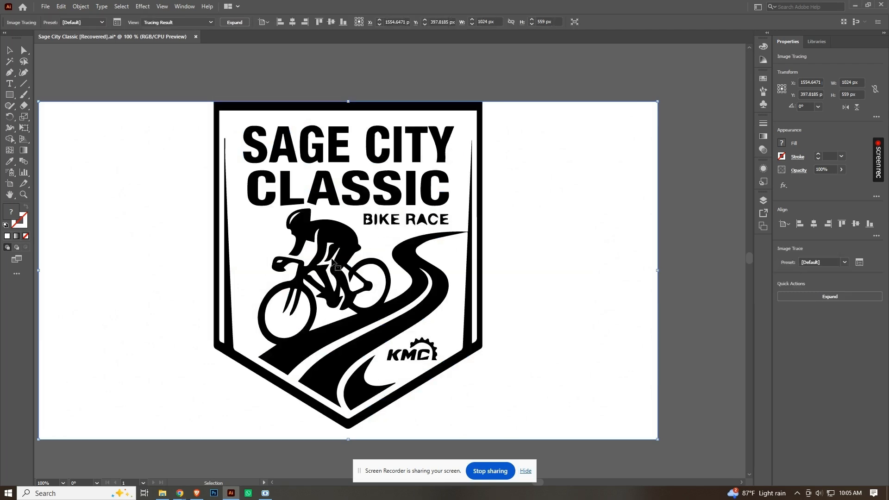
pyautogui.scroll(4, 334, 264)
pyautogui.scroll(2, 174, 174)
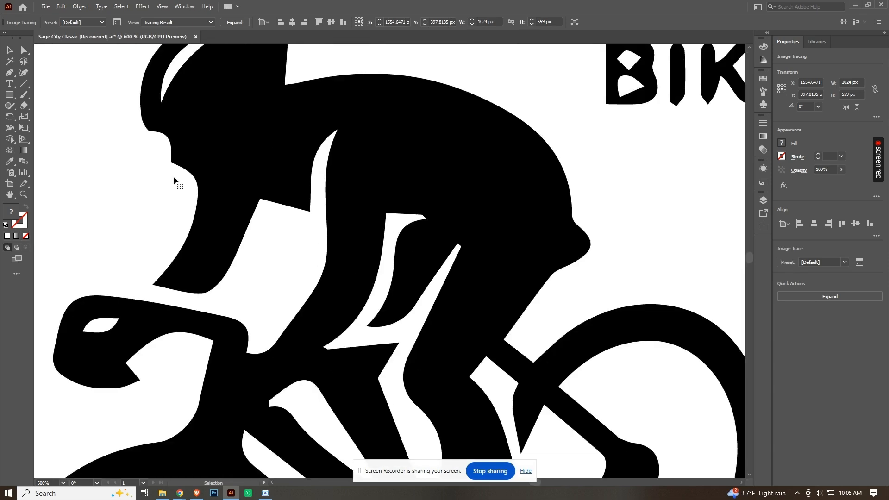
pyautogui.hotkey('ctrl', 'z')
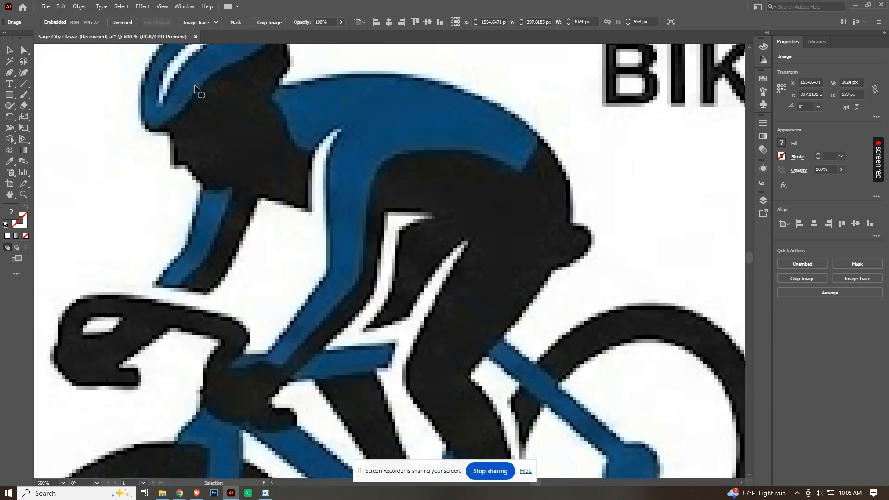
pyautogui.click(217, 25)
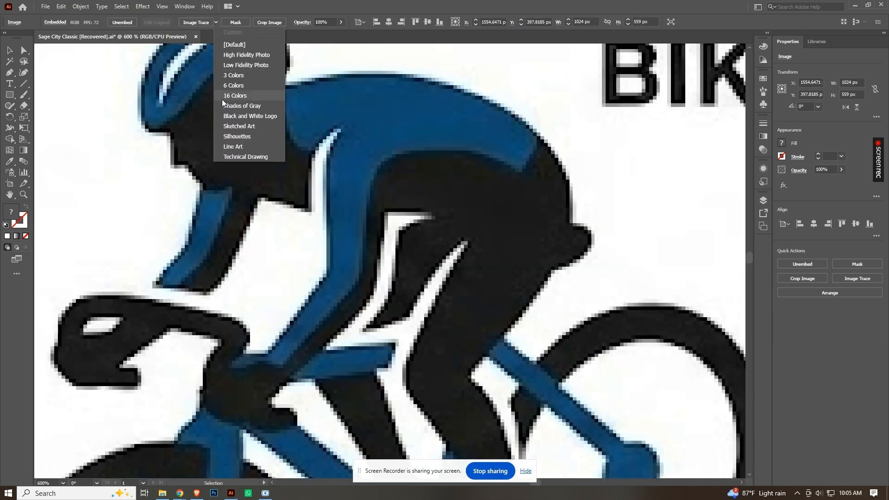
pyautogui.click(232, 128)
pyautogui.scroll(-2, 232, 128)
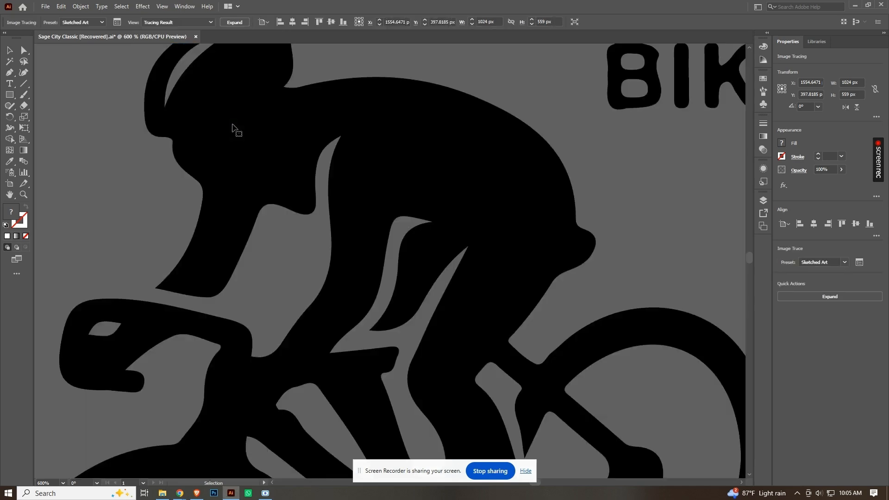
pyautogui.hotkey('ctrl', 'z')
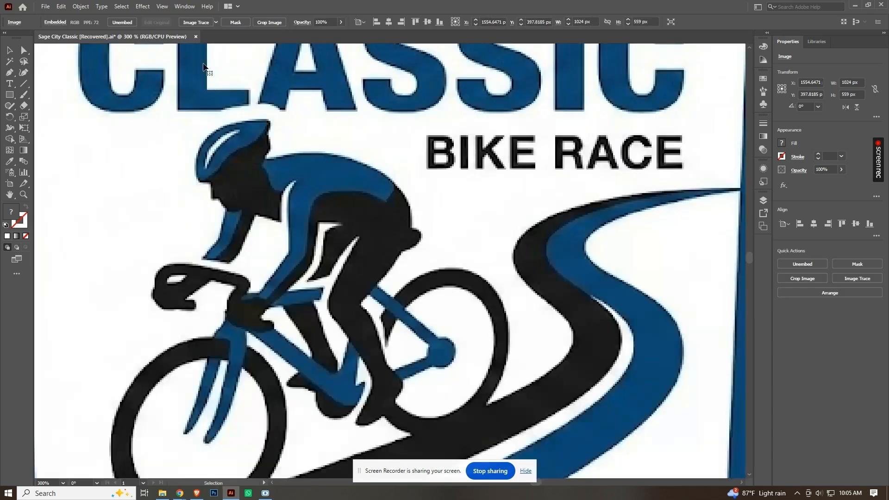
# Trace the duplicated badge image with the default black and white Image Trace settings and set Corners to 100%.
pyautogui.click(194, 22)
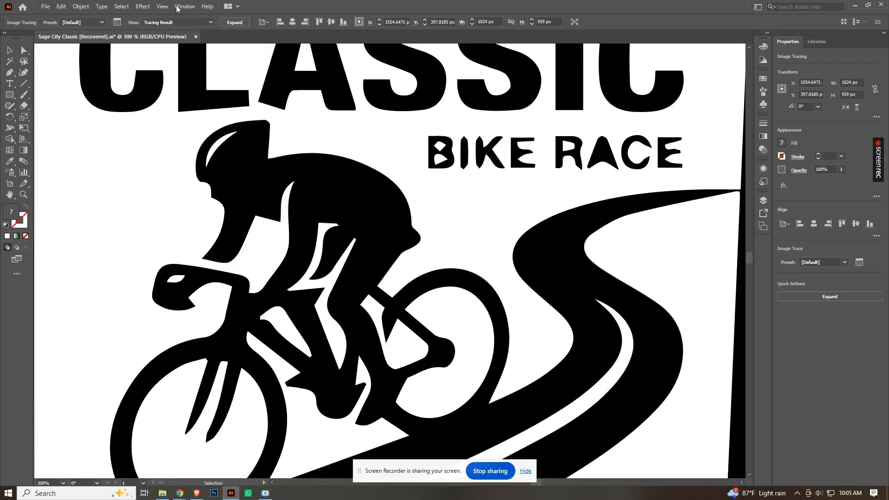
pyautogui.click(117, 22)
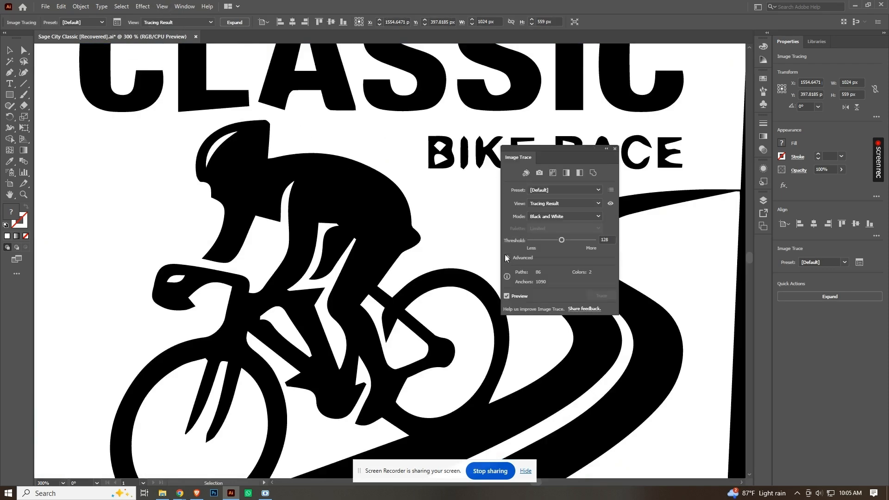
pyautogui.click(507, 258)
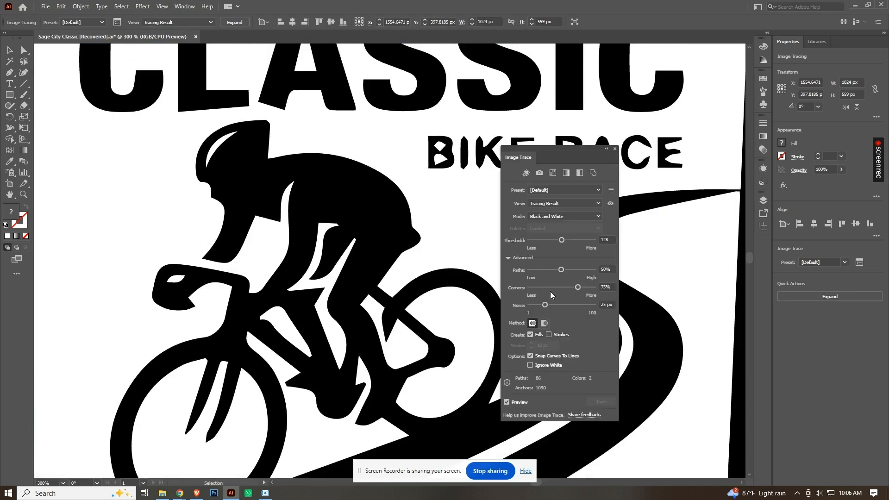
pyautogui.moveTo(579, 288); pyautogui.dragTo(596, 288)
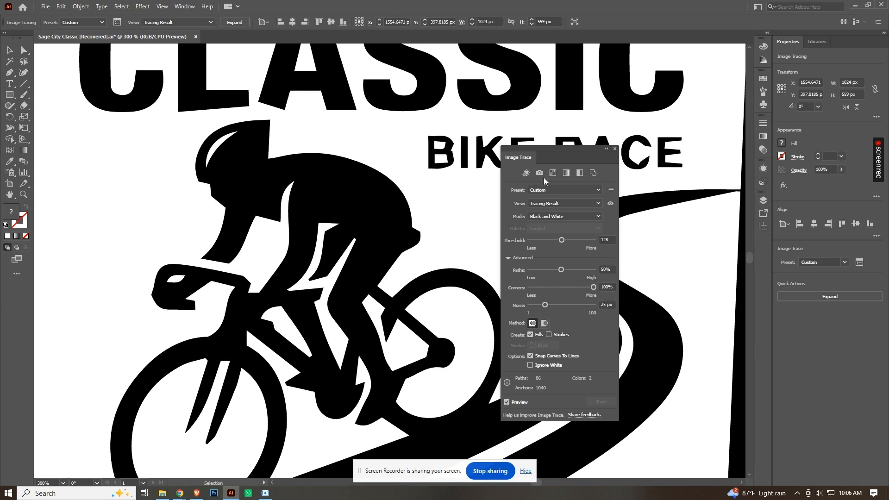
pyautogui.click(615, 149)
# Expand the traced badge into vector paths and ungroup them.
pyautogui.scroll(-4, 476, 253)
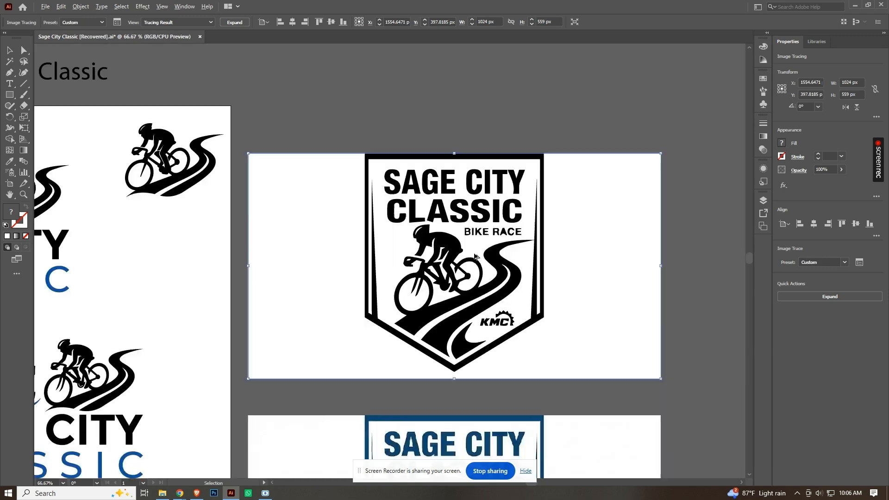
pyautogui.scroll(1, 475, 230)
pyautogui.click(235, 22)
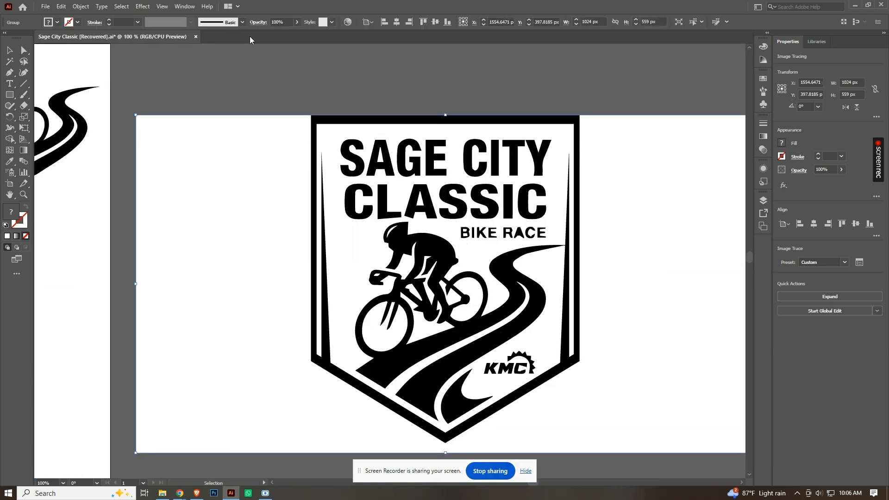
pyautogui.rightClick(451, 225)
pyautogui.click(478, 302)
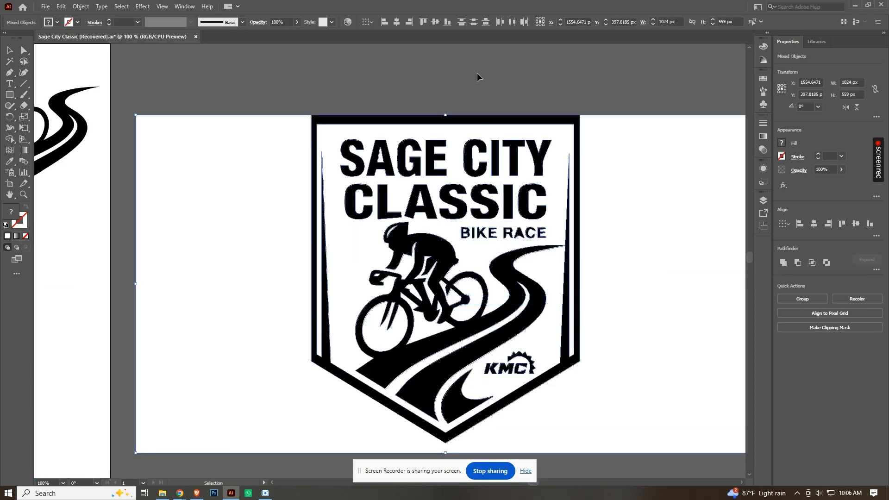
# Copy the black frame, cyclist and road path onto the logo artboard, scaled to about 240 by 293 px, below the standalone cyclist.
pyautogui.click(414, 277)
pyautogui.scroll(1, 415, 277)
pyautogui.scroll(-3, 446, 240)
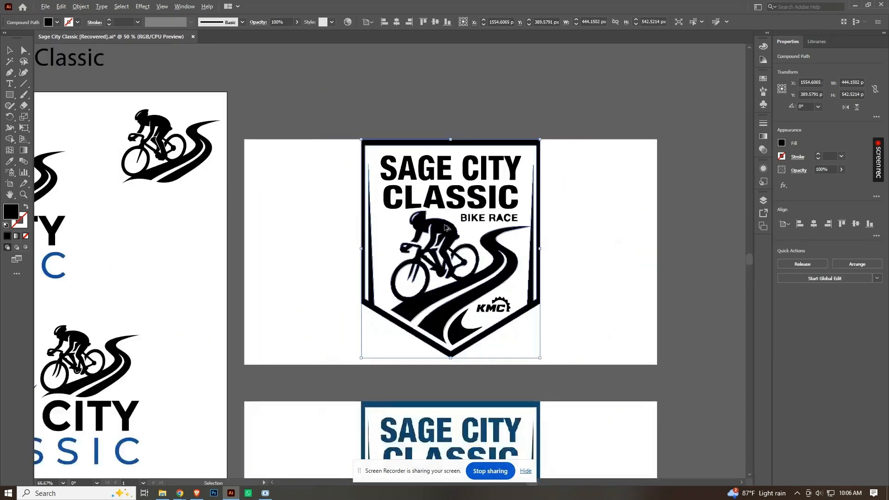
pyautogui.moveTo(446, 228); pyautogui.dragTo(273, 228)
pyautogui.moveTo(279, 163); pyautogui.dragTo(280, 200)
pyautogui.moveTo(280, 241); pyautogui.dragTo(251, 252)
pyautogui.scroll(6, 236, 202)
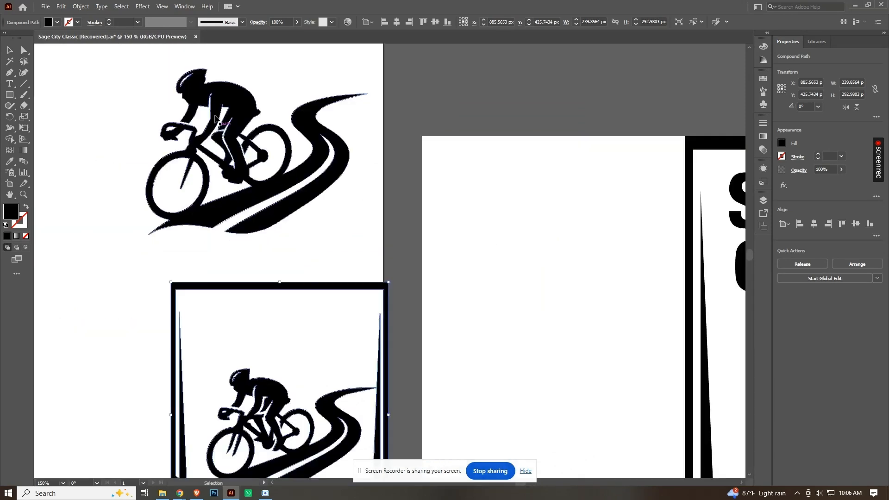
# Delete the framed badge copy below the standalone cyclist on the logo artboard.
pyautogui.scroll(-4, 309, 385)
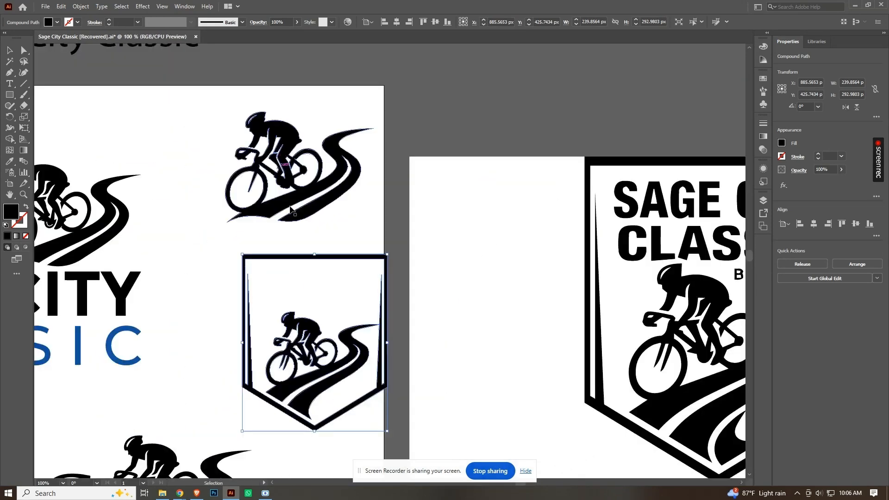
pyautogui.moveTo(352, 284); pyautogui.dragTo(277, 388)
pyautogui.press('Delete')
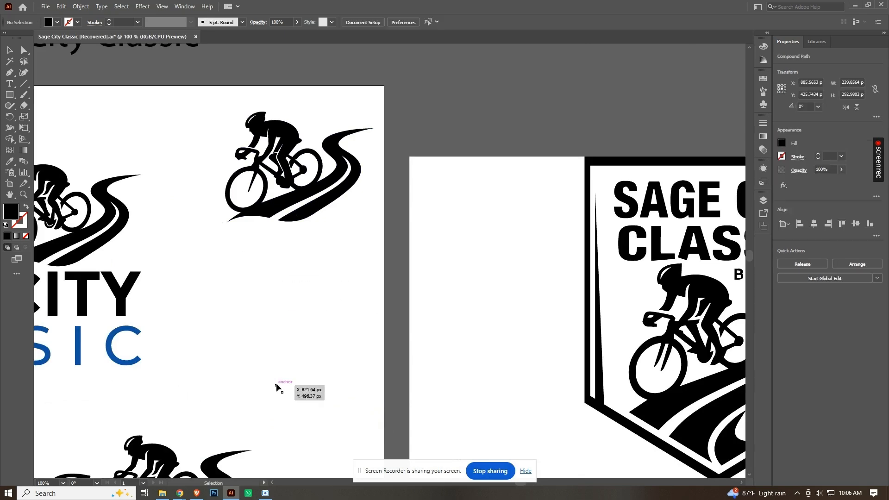
# Select the standalone cyclist and road artwork and inspect the edges of its vector shapes closely.
pyautogui.scroll(3, 275, 103)
pyautogui.scroll(-1, 267, 140)
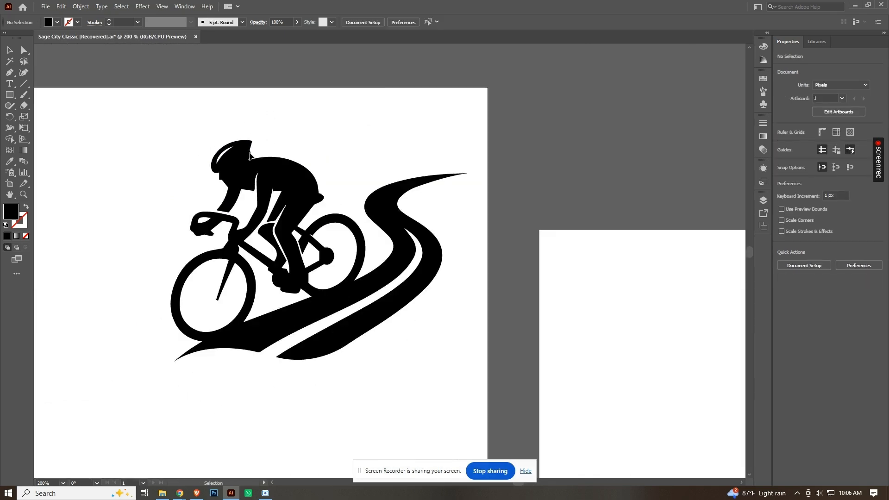
pyautogui.moveTo(145, 122); pyautogui.dragTo(435, 406)
pyautogui.scroll(2, 369, 222)
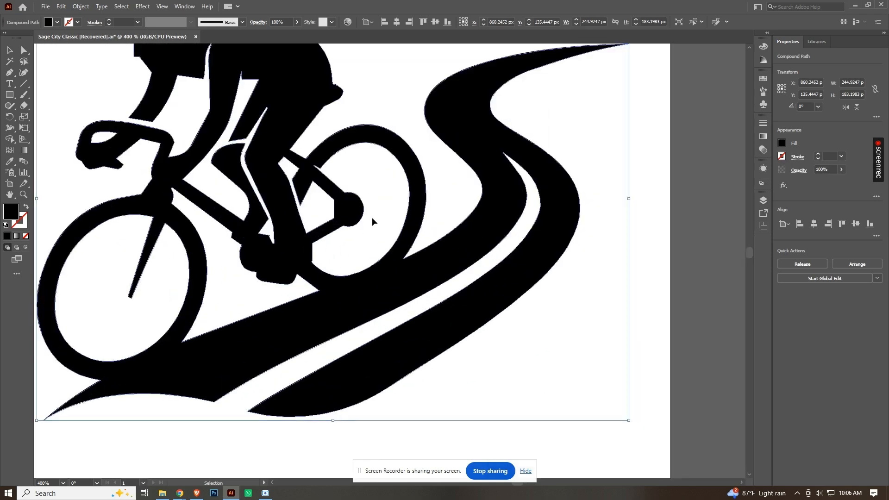
pyautogui.scroll(-3, 369, 222)
pyautogui.scroll(5, 313, 151)
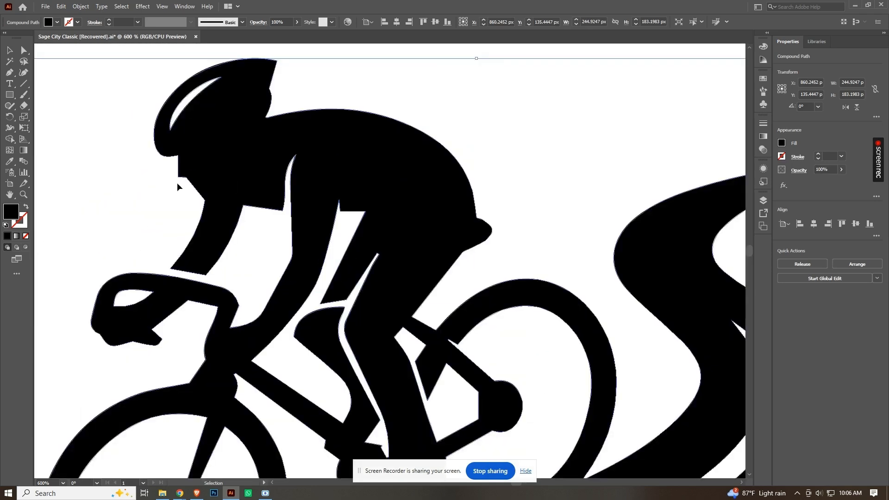
pyautogui.scroll(-2, 189, 188)
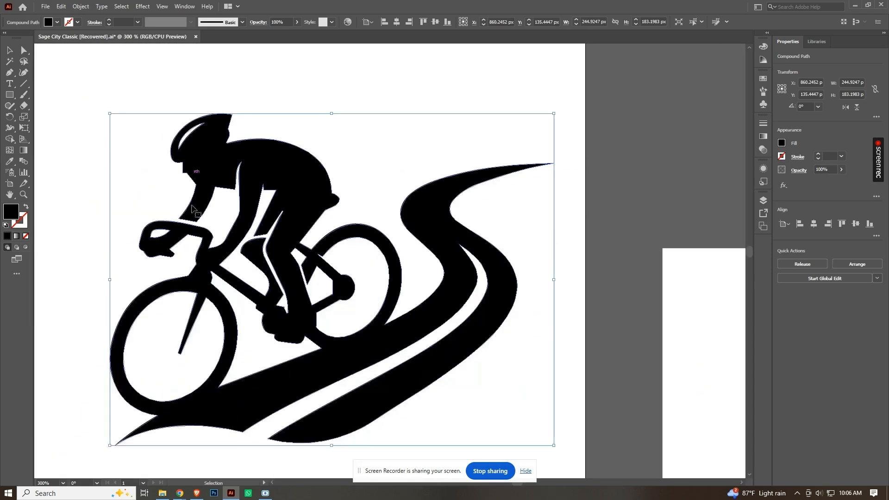
pyautogui.scroll(3, 260, 145)
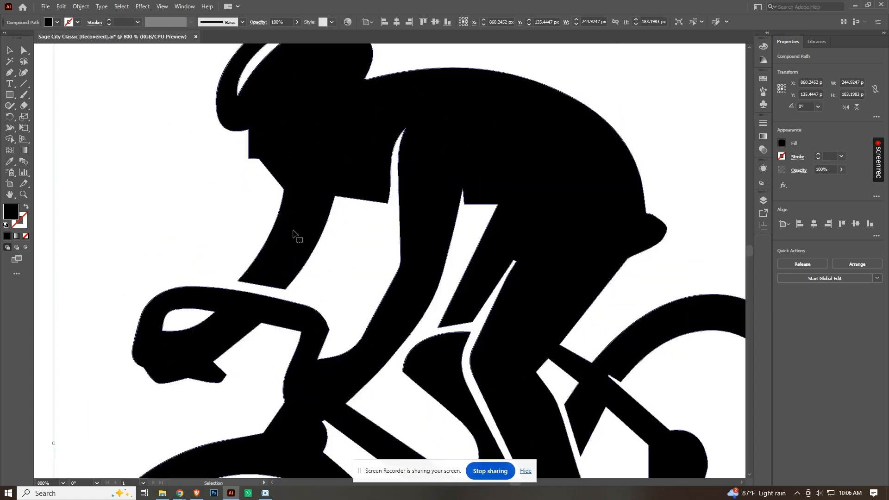
pyautogui.scroll(-4, 275, 216)
pyautogui.moveTo(313, 369); pyautogui.dragTo(308, 300)
pyautogui.scroll(-3, 293, 300)
pyautogui.moveTo(295, 351); pyautogui.dragTo(304, 262)
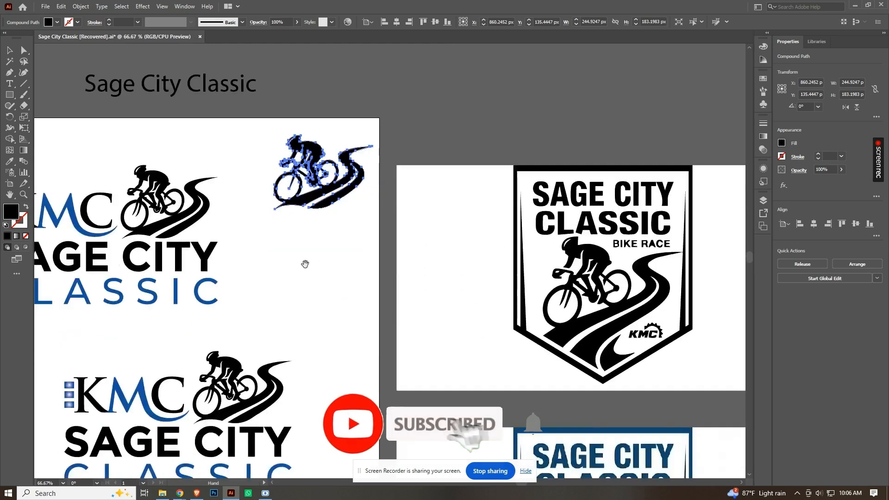
# Open KMC-OrigSecondary-Color.eps from the Brief-4108509-files folder and select the whole KMC logo.
pyautogui.hotkey('alt', 'Tab')
pyautogui.click(177, 124)
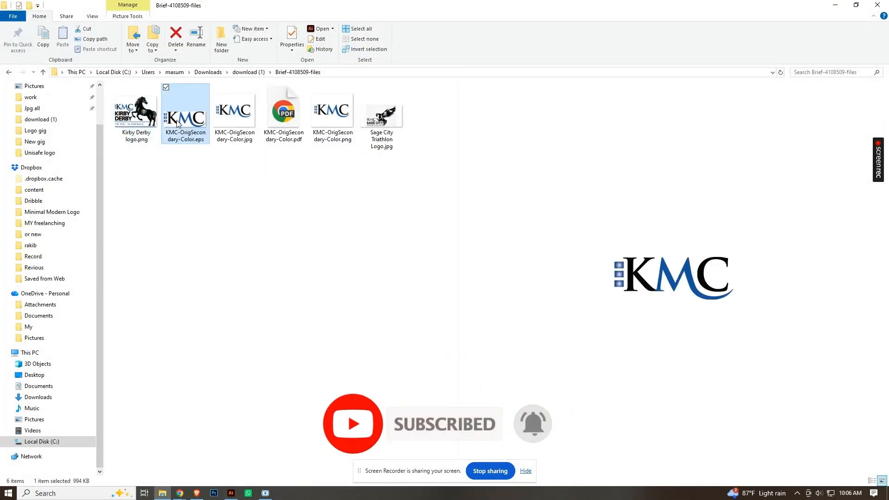
pyautogui.doubleClick(177, 123)
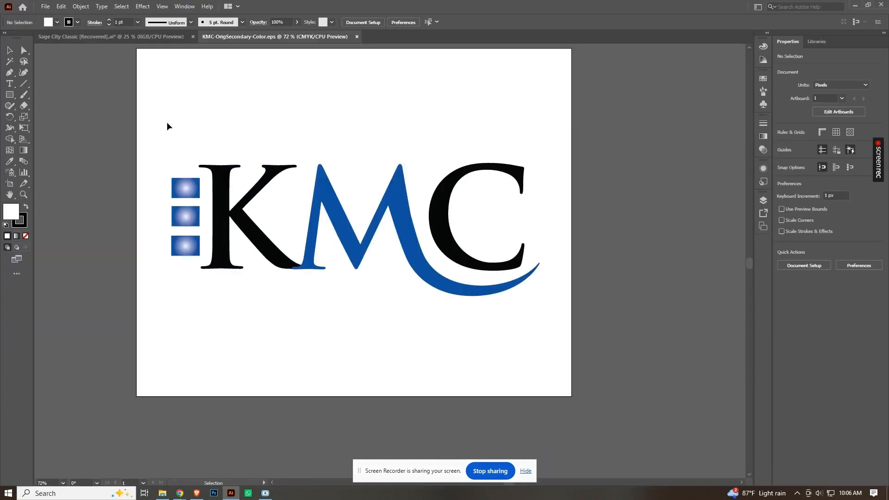
pyautogui.moveTo(168, 126); pyautogui.dragTo(532, 298)
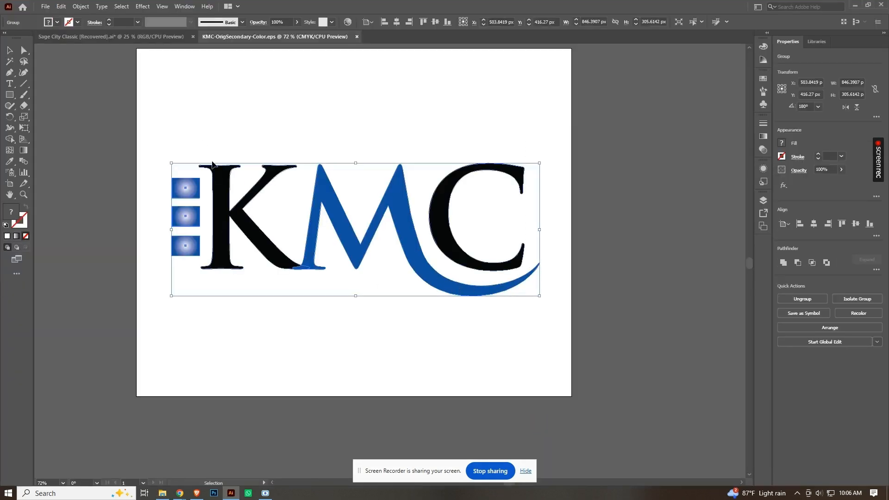
# Return to the Sage City Classic document and look over the logo lockups, cyclist artwork and badge images.
pyautogui.click(129, 39)
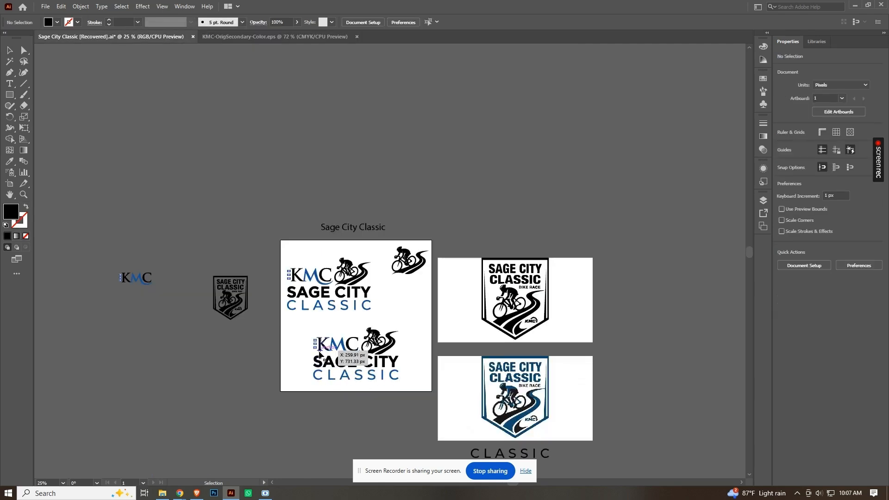
pyautogui.scroll(3, 329, 281)
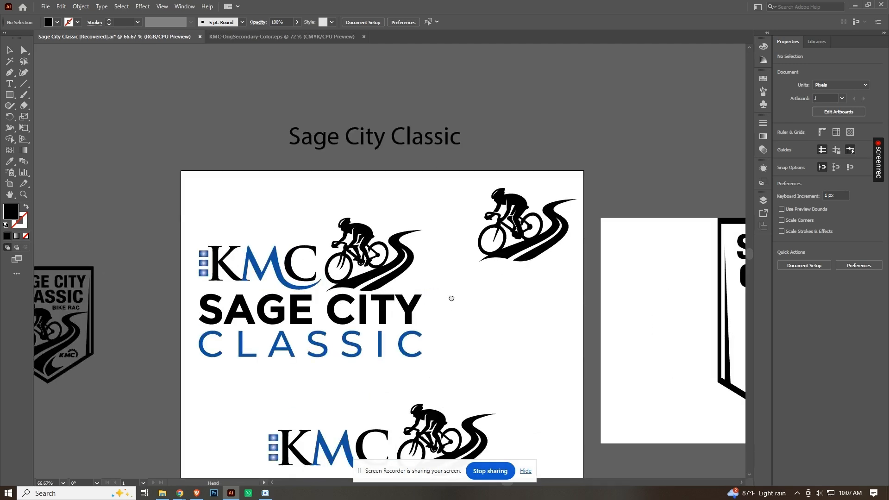
pyautogui.moveTo(452, 298); pyautogui.dragTo(440, 285)
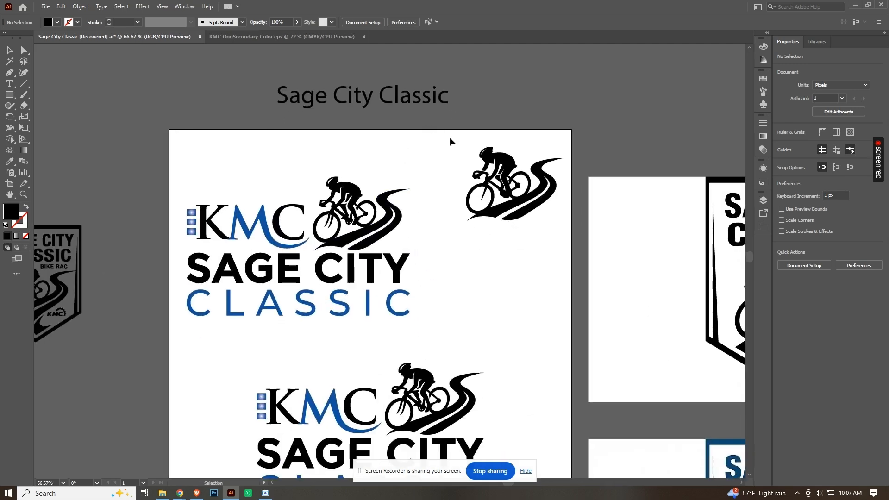
pyautogui.moveTo(458, 141); pyautogui.dragTo(539, 229)
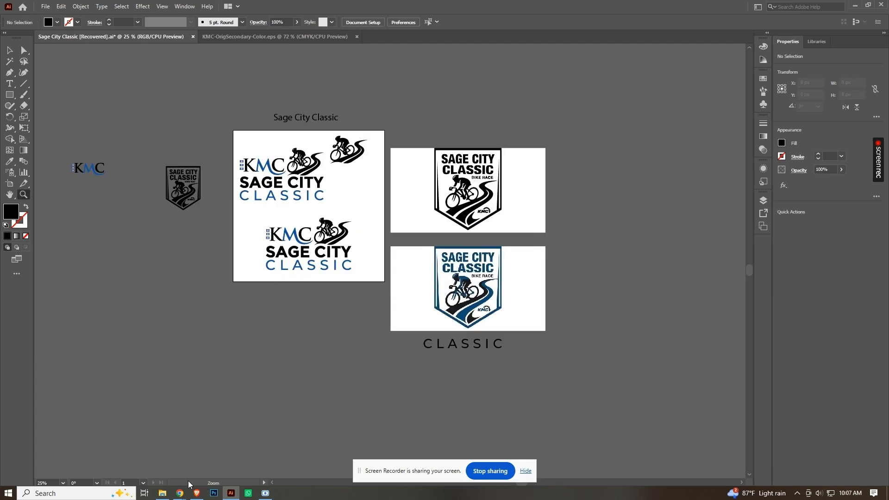
pyautogui.click(338, 333)
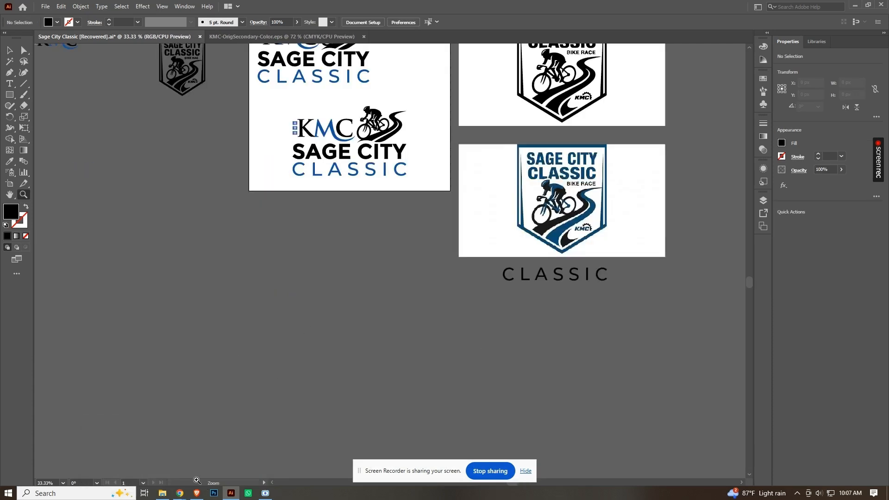
# Switch to Gemini in the browser and review the Sage City Classic logo prompt and the generated badge.
pyautogui.click(197, 493)
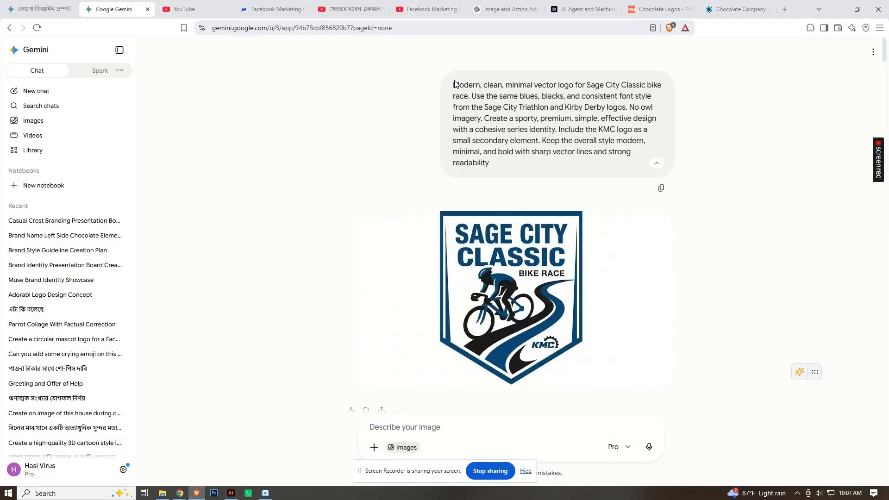
pyautogui.moveTo(454, 85); pyautogui.dragTo(528, 120)
pyautogui.moveTo(591, 195); pyautogui.dragTo(653, 393)
pyautogui.click(711, 310)
# Switch back to Illustrator and examine the KMC wordmark, cyclist and lettering of the upper Sage City Classic lockup.
pyautogui.click(232, 496)
pyautogui.click(294, 314)
pyautogui.scroll(3, 341, 281)
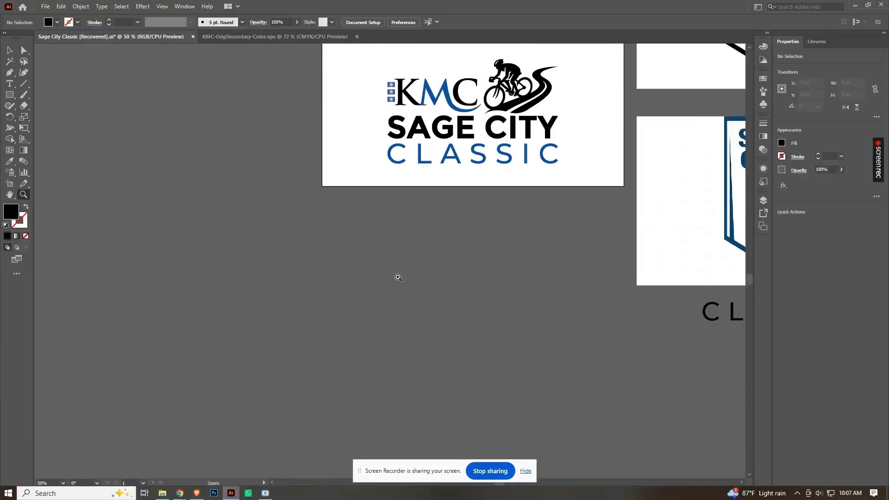
pyautogui.scroll(2, 525, 249)
pyautogui.press('v')
pyautogui.scroll(2, 584, 188)
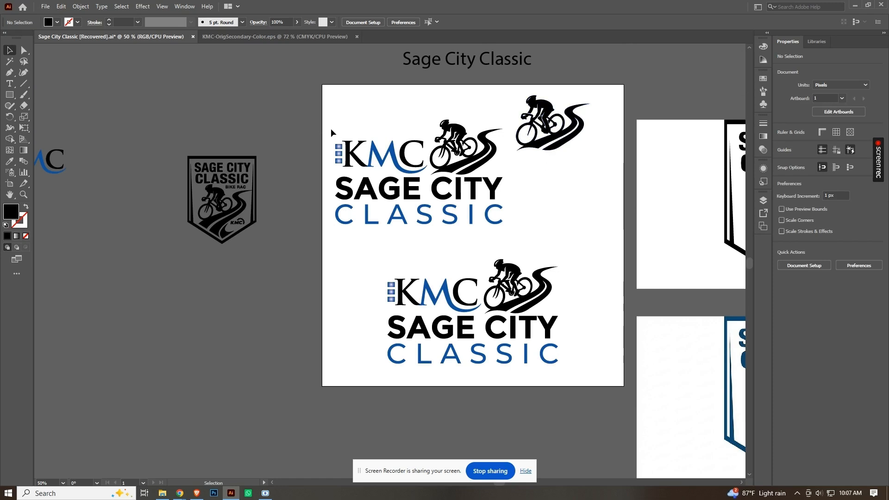
pyautogui.moveTo(387, 162); pyautogui.dragTo(411, 197)
pyautogui.moveTo(321, 147); pyautogui.dragTo(416, 173)
pyautogui.click(340, 276)
pyautogui.moveTo(331, 254); pyautogui.dragTo(548, 198)
pyautogui.click(548, 199)
pyautogui.moveTo(331, 120); pyautogui.dragTo(436, 178)
pyautogui.moveTo(332, 246); pyautogui.dragTo(504, 181)
# Check the design brief and logo text on the DesignCrowd job page in Chrome, and return to the logo artboard in Illustrator.
pyautogui.click(183, 497)
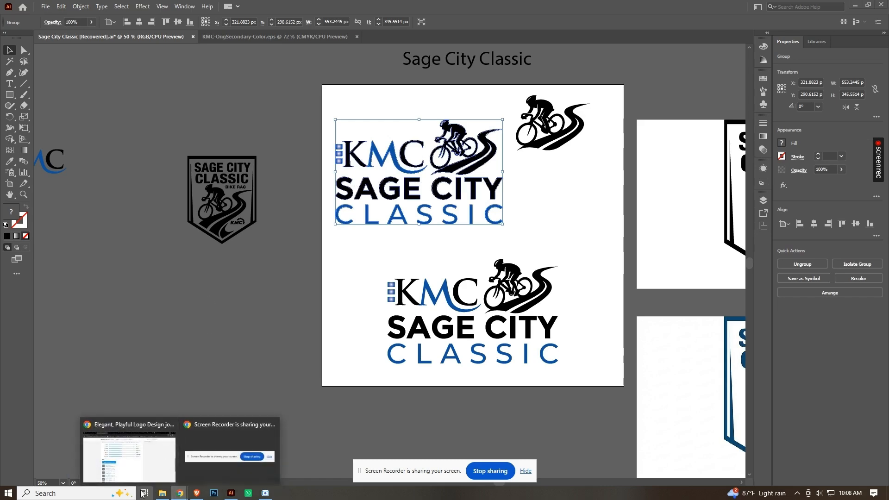
pyautogui.press('super+Tab')
pyautogui.click(130, 465)
pyautogui.moveTo(180, 493)
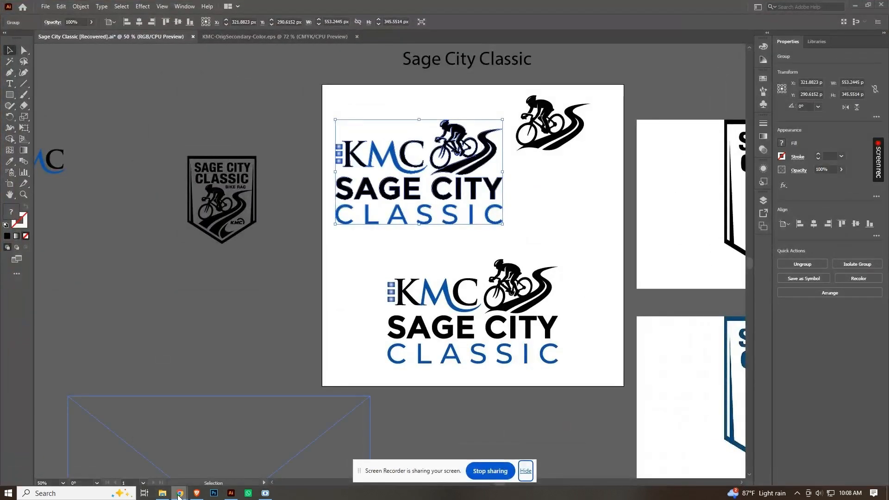
pyautogui.click(134, 440)
pyautogui.scroll(9, 336, 204)
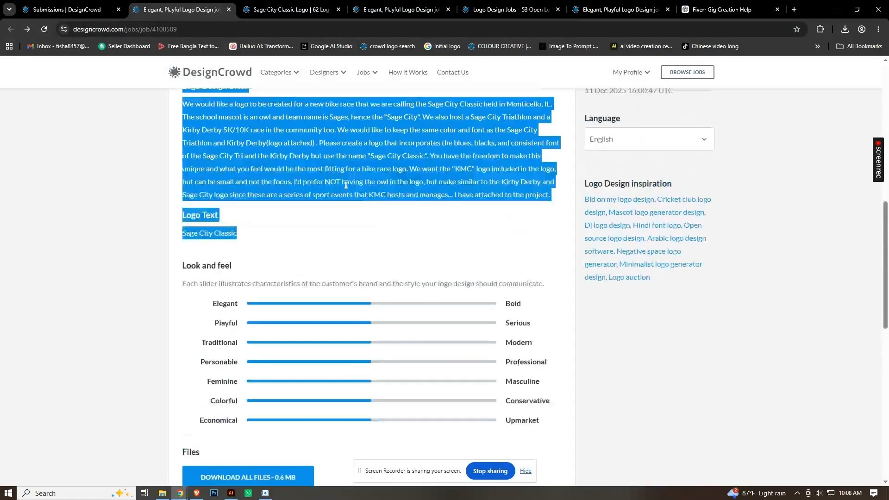
pyautogui.scroll(-4, 303, 223)
pyautogui.click(290, 229)
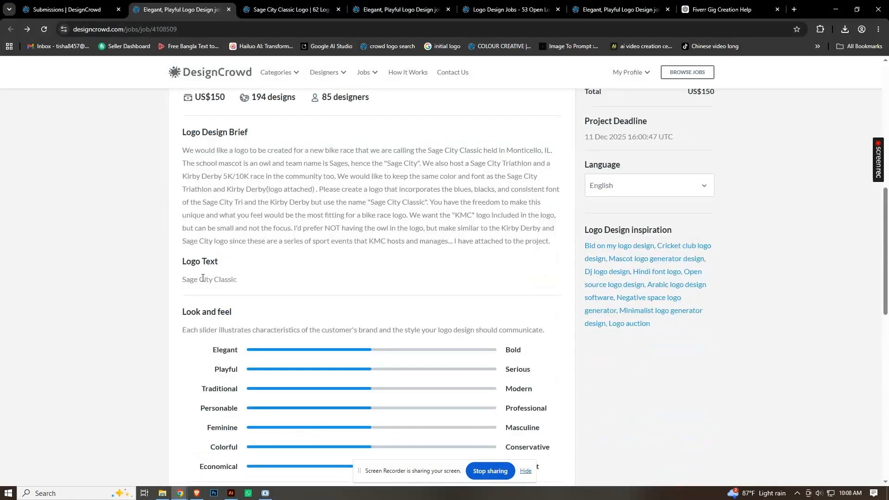
pyautogui.moveTo(165, 285); pyautogui.dragTo(321, 266)
pyautogui.click(321, 267)
pyautogui.click(231, 493)
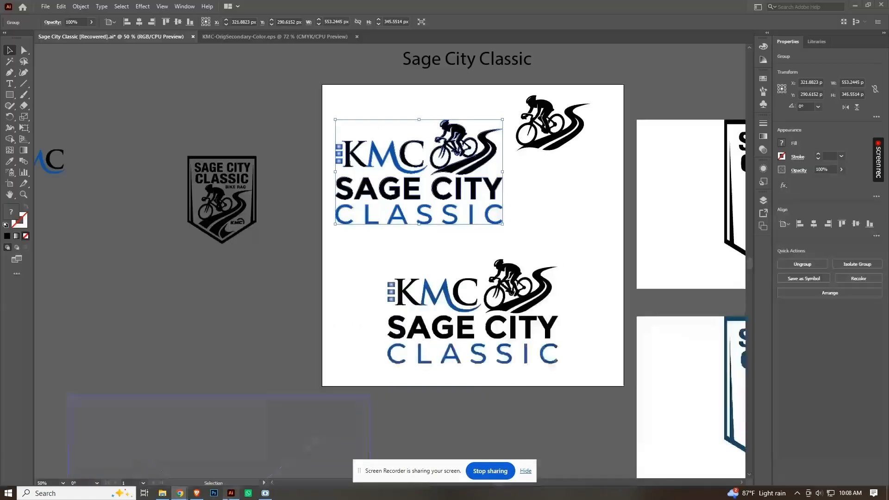
pyautogui.click(349, 259)
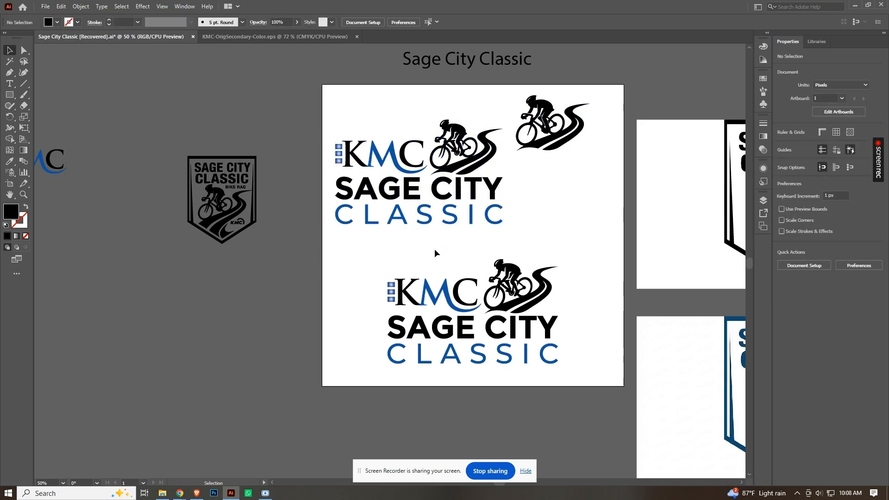
# Switch to the DesignCrowd job page in Chrome and view the winning design and payment details.
pyautogui.moveTo(179, 496)
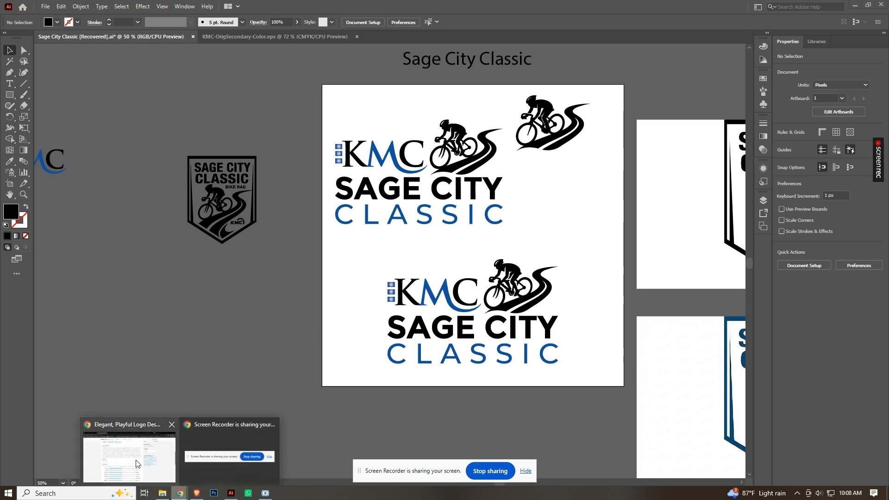
pyautogui.click(130, 445)
pyautogui.scroll(8, 377, 256)
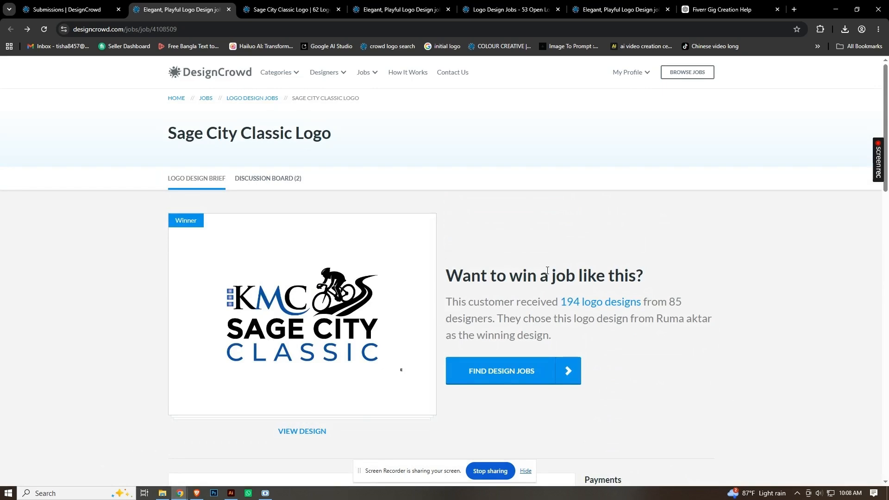
pyautogui.scroll(-5, 333, 308)
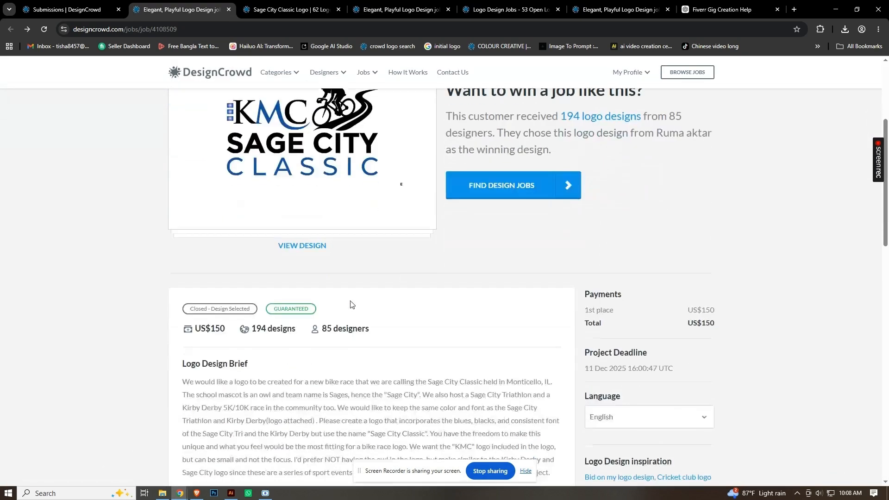
pyautogui.scroll(4, 351, 304)
# Open the contest's submitted logo designs and browse the entries on pages 1 and 2.
pyautogui.click(575, 257)
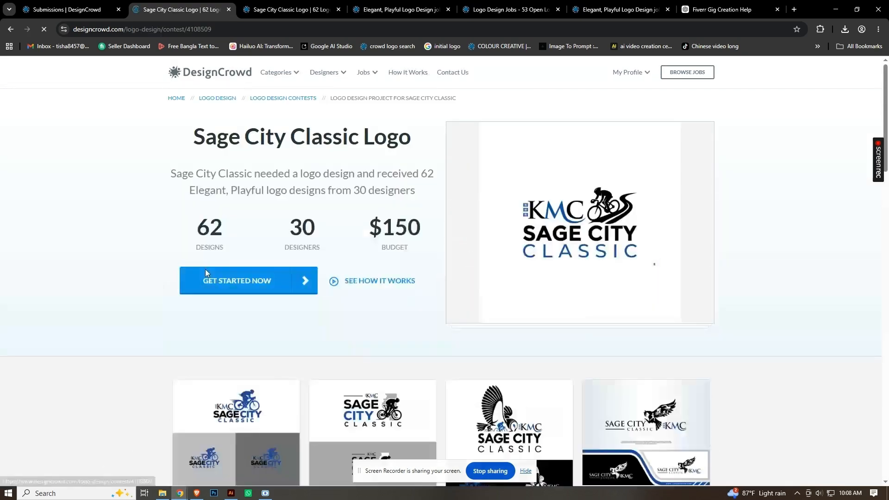
pyautogui.scroll(-4, 421, 260)
pyautogui.scroll(-8, 258, 259)
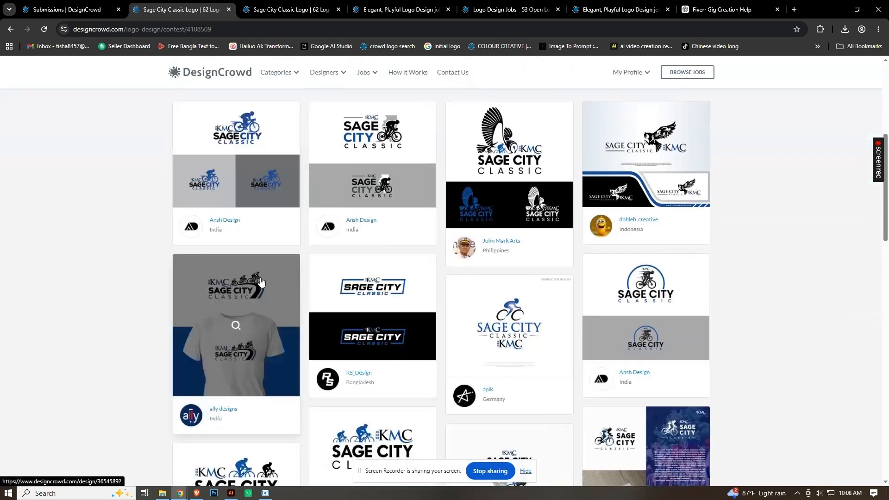
pyautogui.scroll(-6, 260, 287)
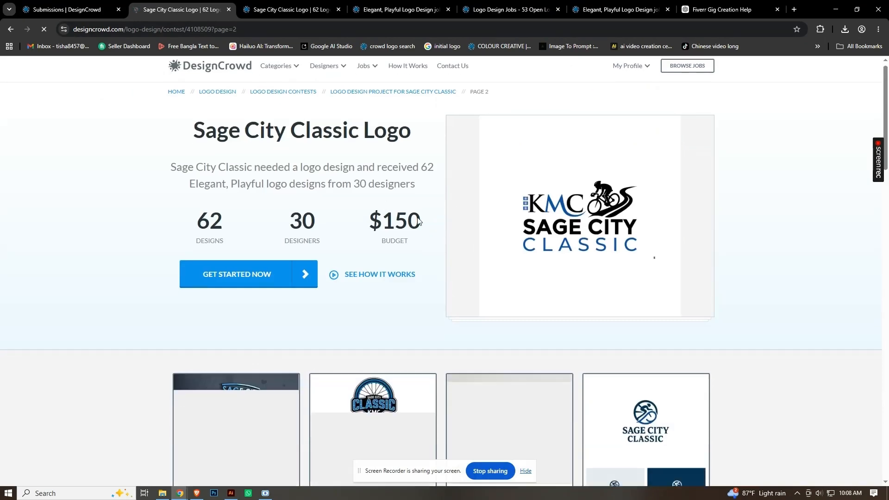
pyautogui.scroll(-6, 285, 237)
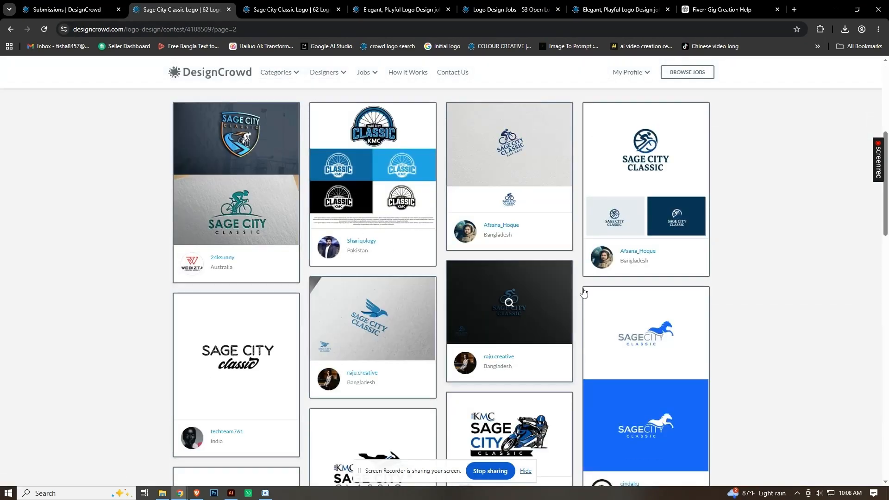
pyautogui.scroll(-5, 437, 278)
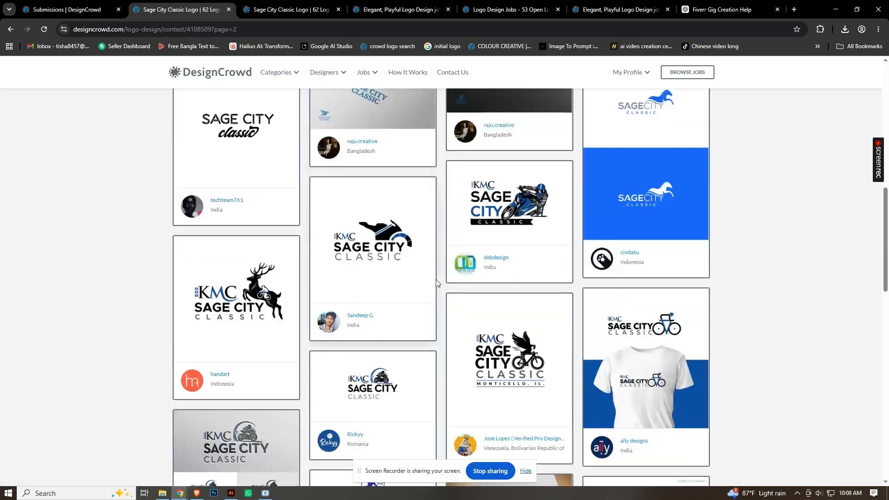
pyautogui.scroll(-2, 380, 308)
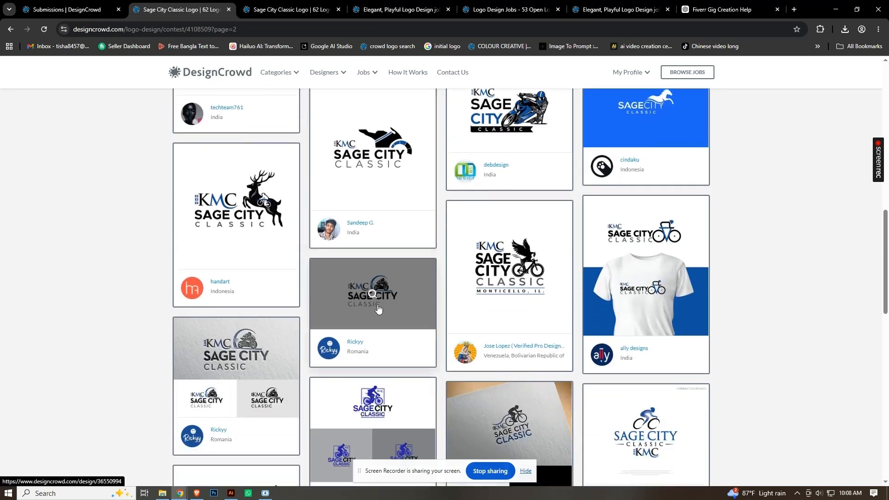
pyautogui.scroll(-3, 380, 308)
pyautogui.scroll(-8, 379, 307)
pyautogui.scroll(5, 378, 309)
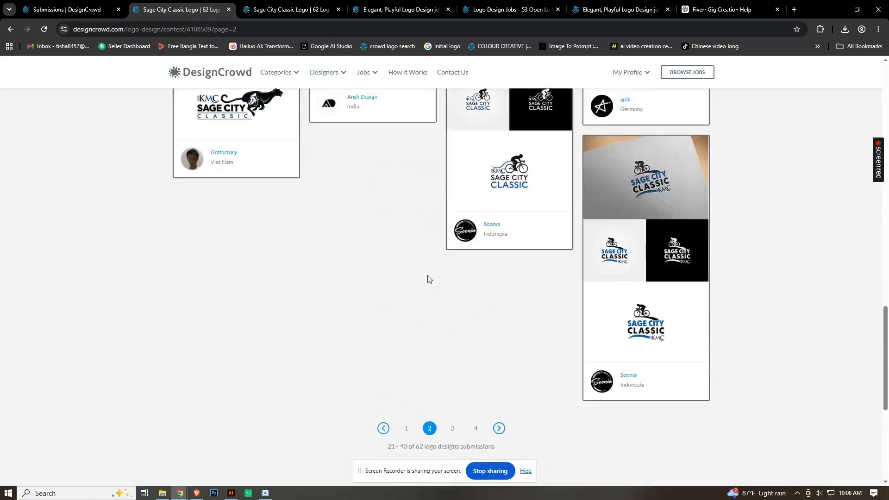
# Open page 3 of the contest's submitted logo designs and browse its entries down to the end of the page.
pyautogui.click(498, 429)
pyautogui.scroll(-7, 420, 321)
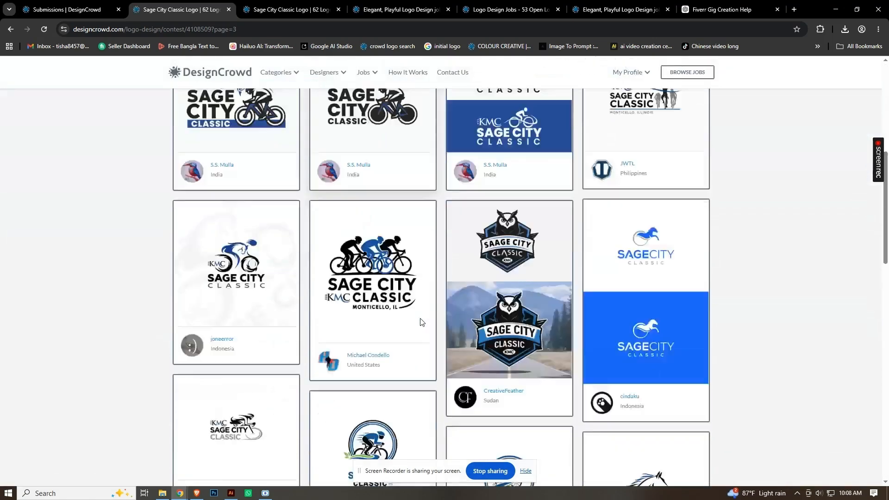
pyautogui.scroll(3, 422, 323)
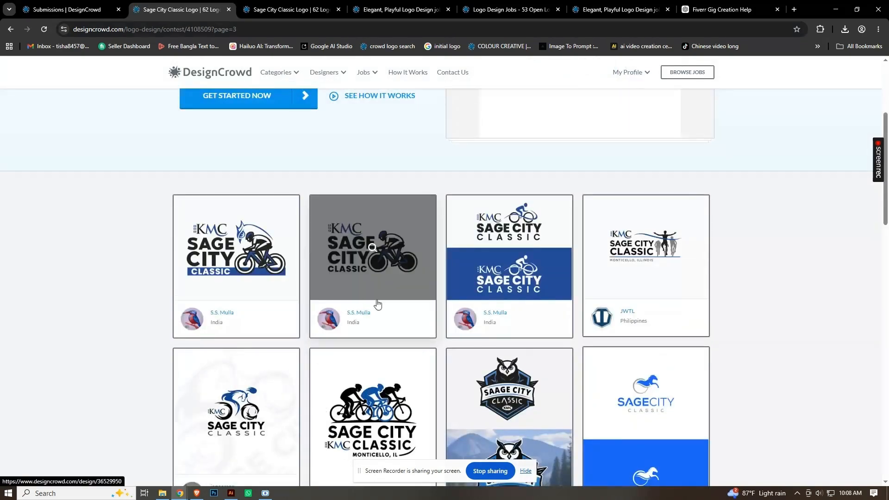
pyautogui.scroll(-19, 378, 303)
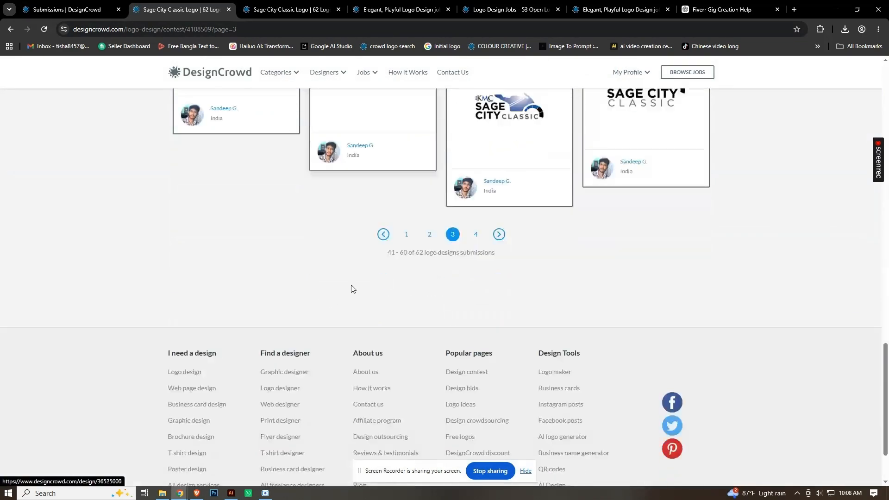
pyautogui.scroll(1, 352, 289)
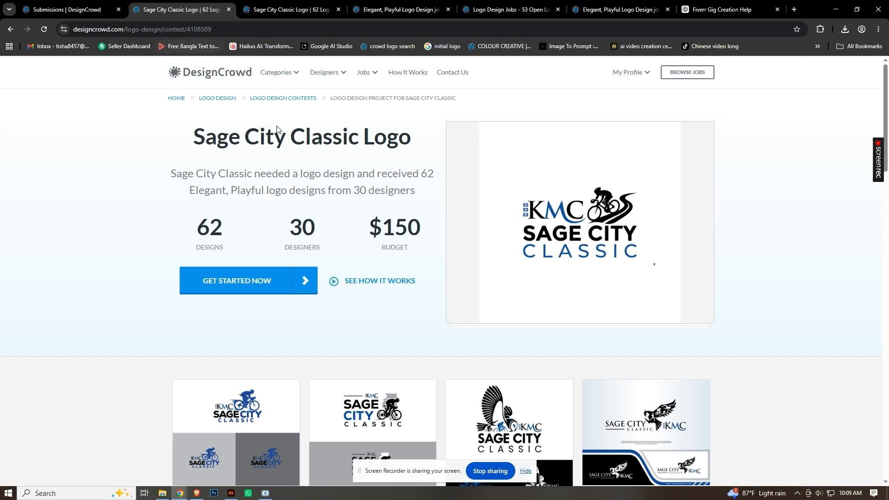
# Switch to the open Logo Design Jobs listing and examine the budgets, time left and design counts down to The Gallatin Voice.
pyautogui.click(281, 6)
pyautogui.click(362, 6)
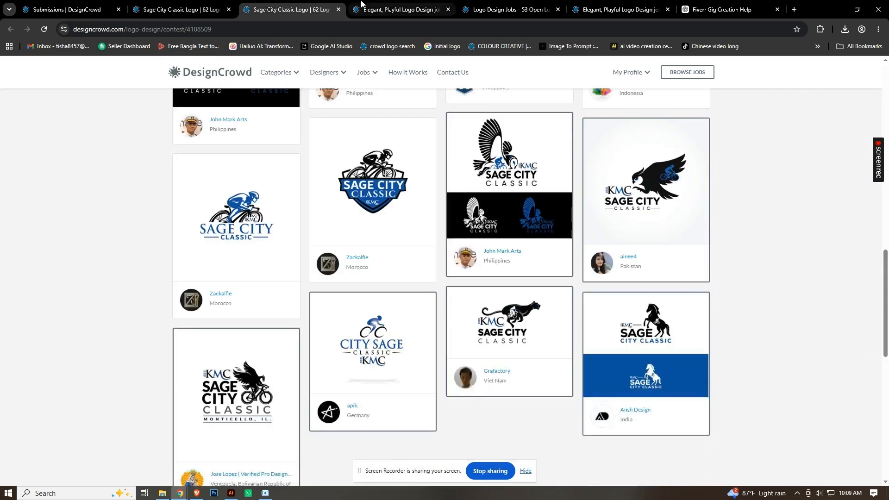
pyautogui.click(505, 5)
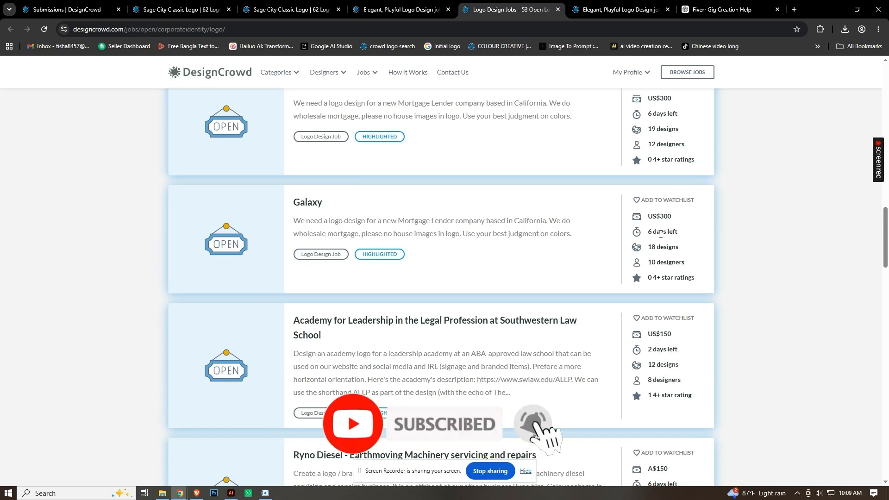
pyautogui.scroll(-2, 668, 301)
pyautogui.scroll(-2, 669, 302)
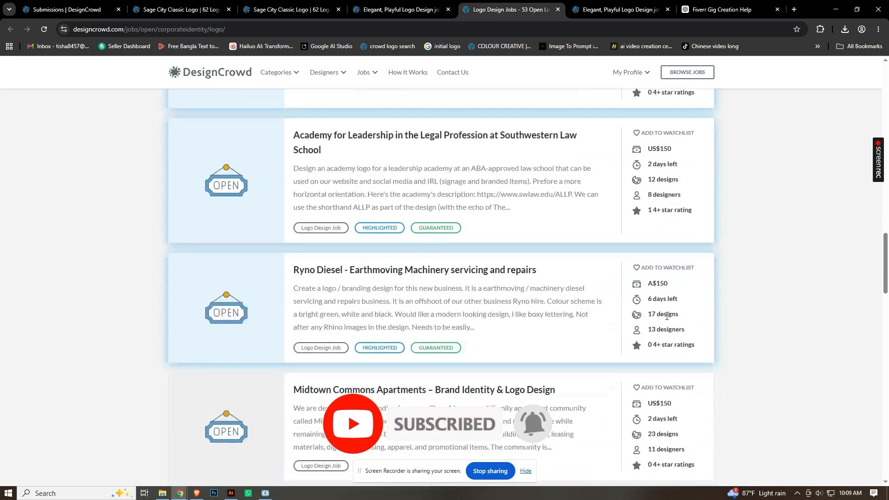
pyautogui.scroll(-3, 667, 316)
pyautogui.scroll(-2, 680, 294)
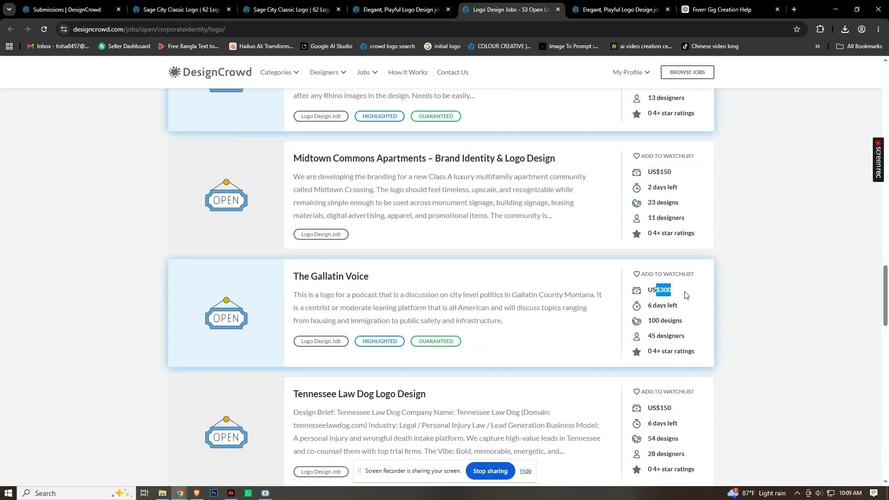
pyautogui.click(750, 275)
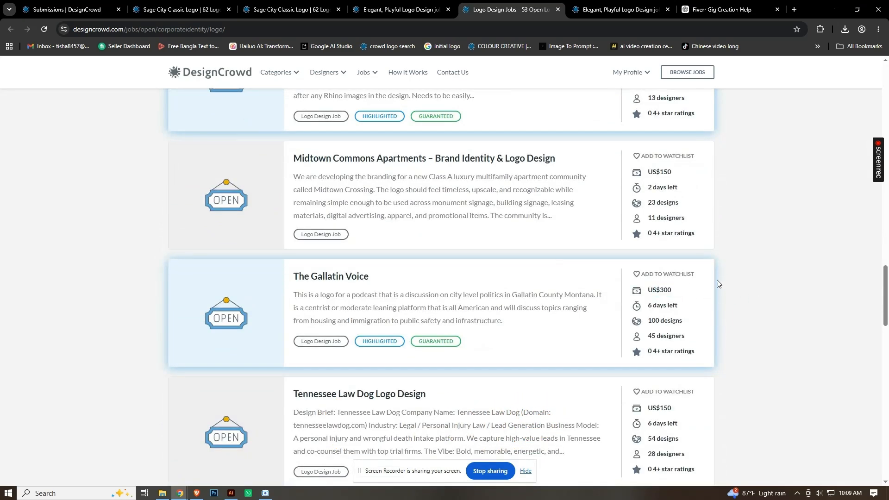